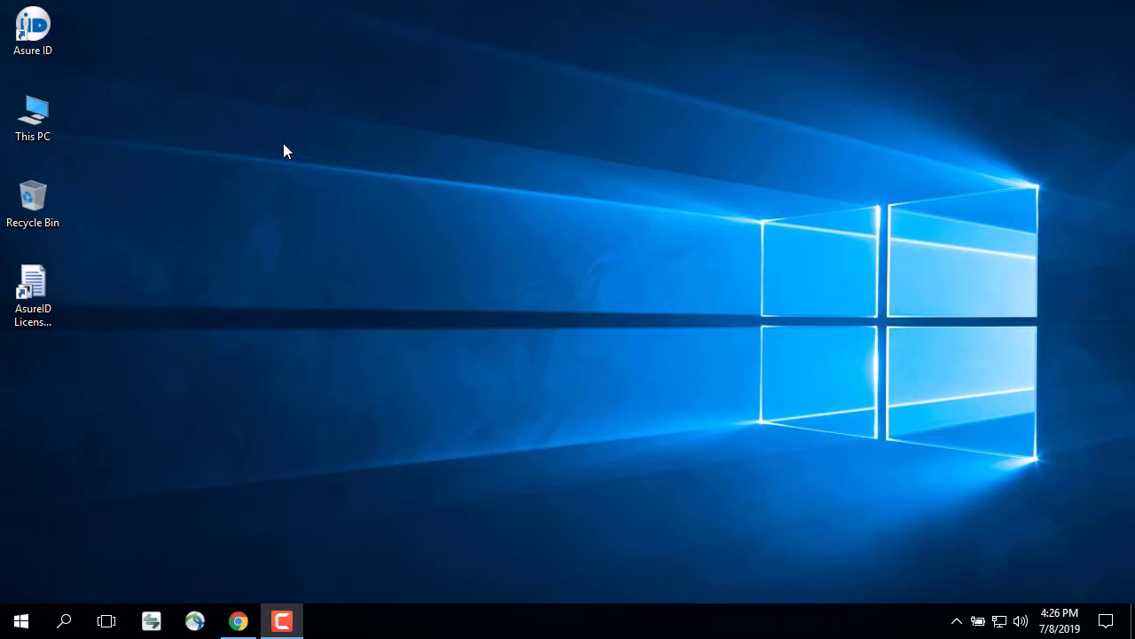
Launch Asure ID 7 and enter the default administrator user ID in the Login dialog
double_click(33, 27)
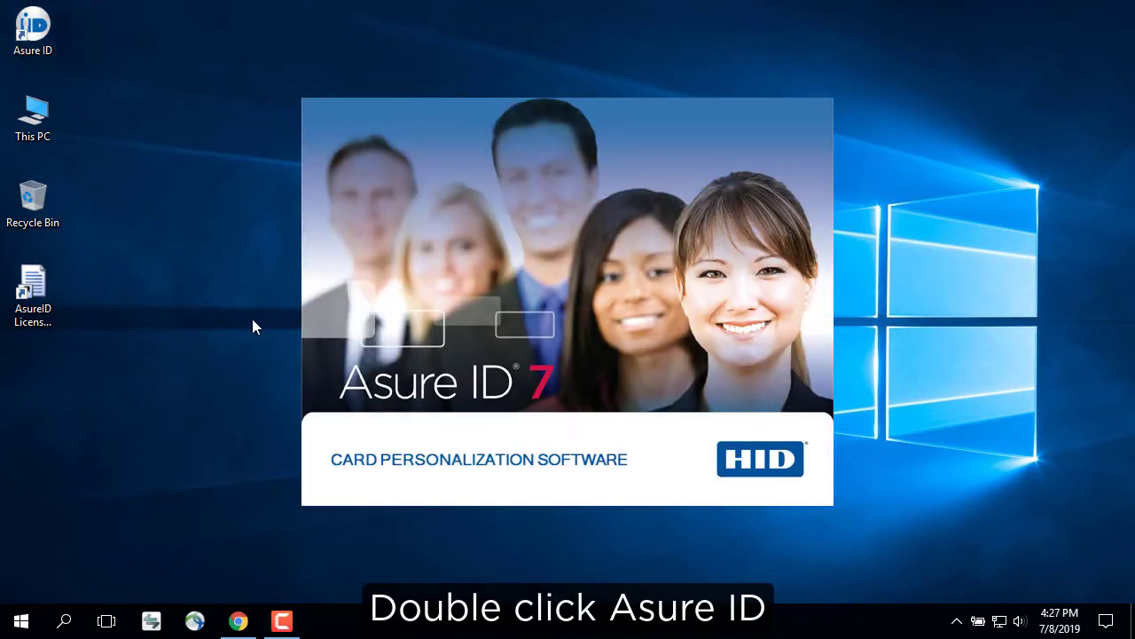
text(admi)
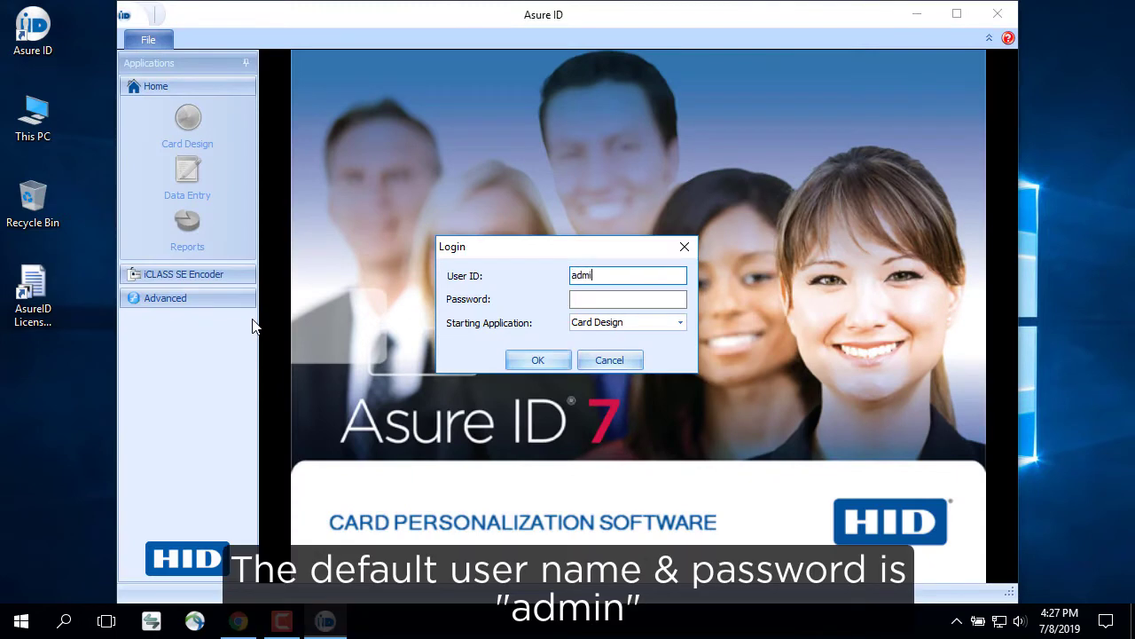
text(n)
key(Tab)
text(admin)
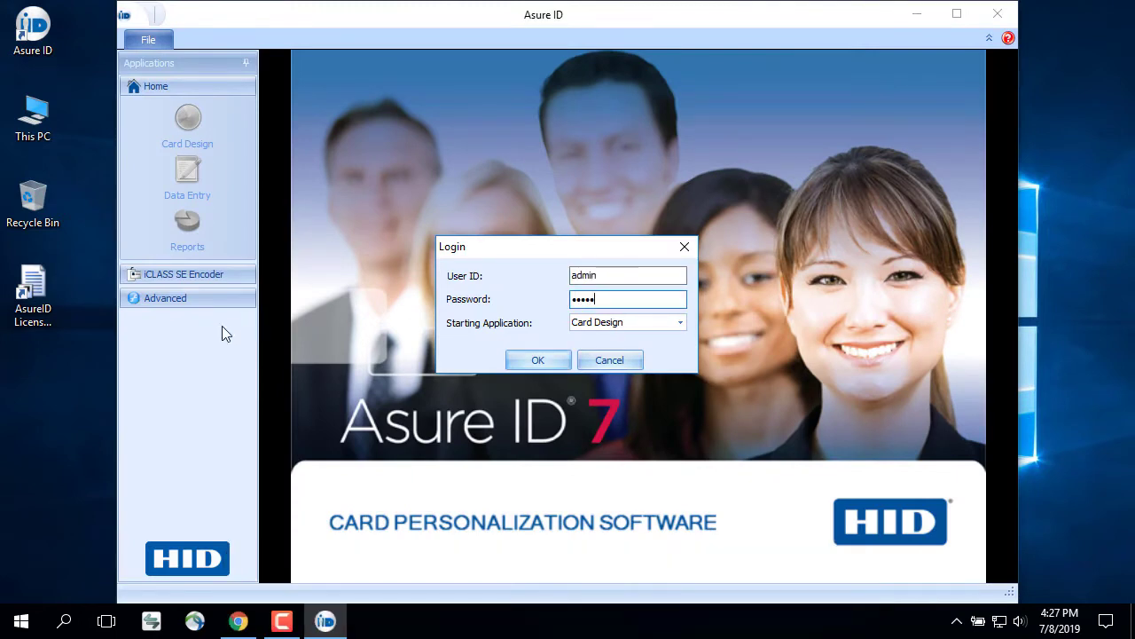
Log in and open the Work Order Manager from the iCLASS SE Encoder tools
click(523, 360)
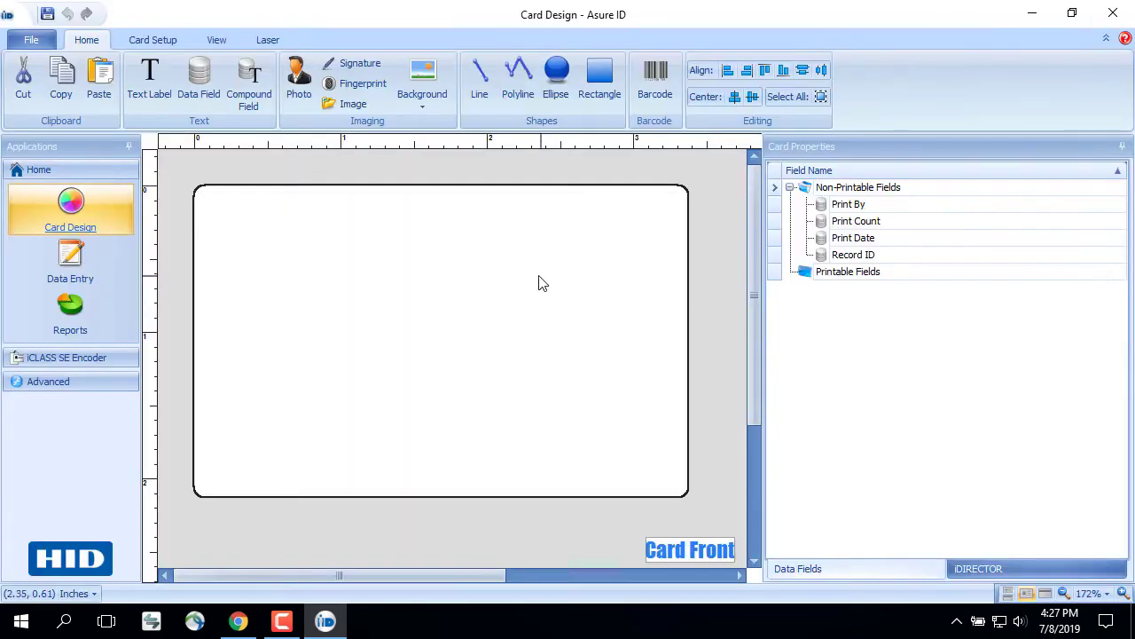
click(92, 359)
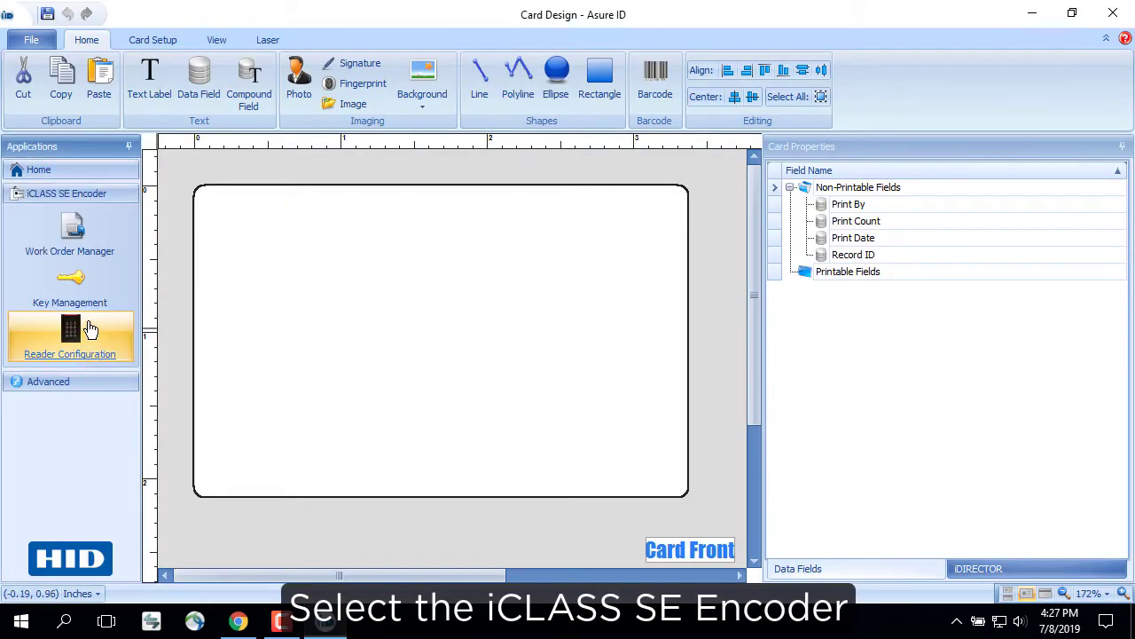
click(86, 242)
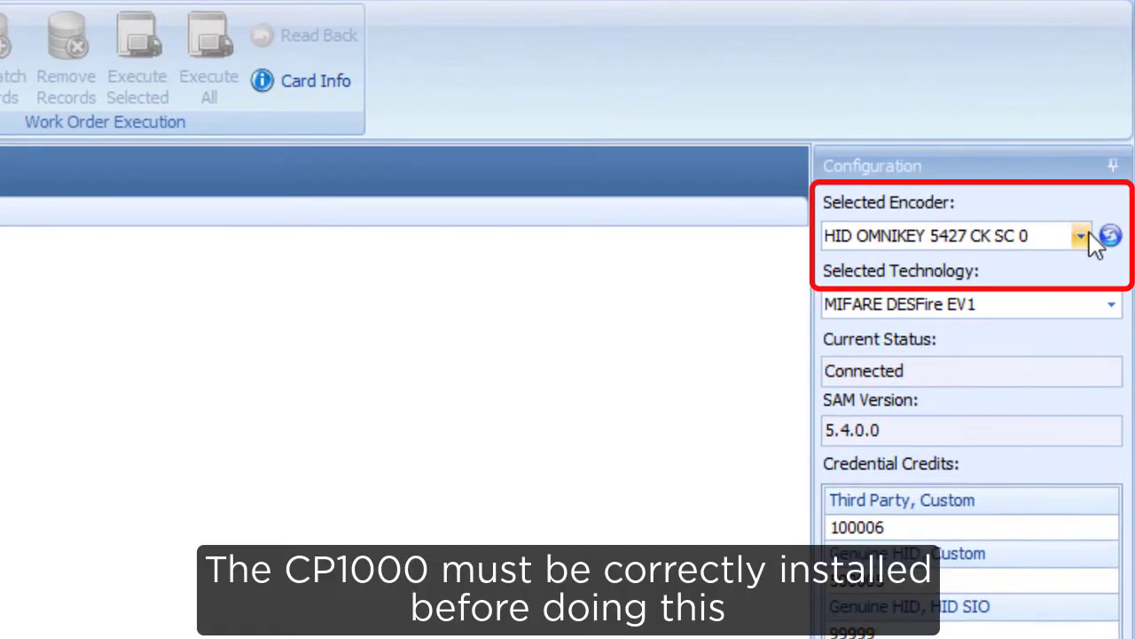
Keep the HID OMNIKEY 5427 CK encoder and select MIFARE DESFire EV1 technology
click(1082, 236)
click(1084, 237)
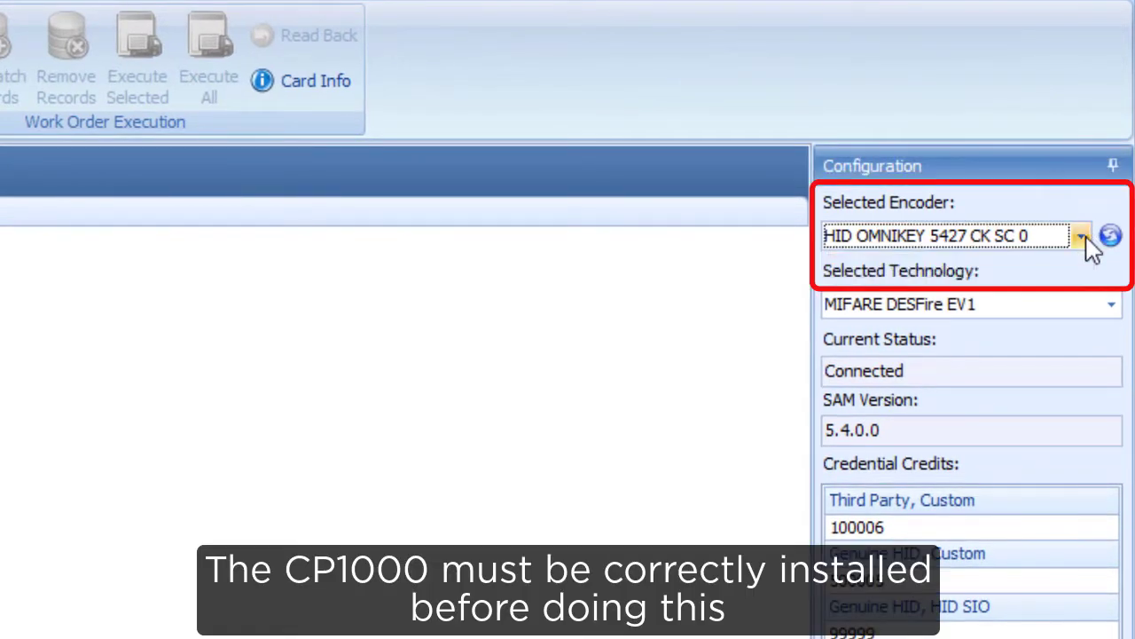
click(1111, 306)
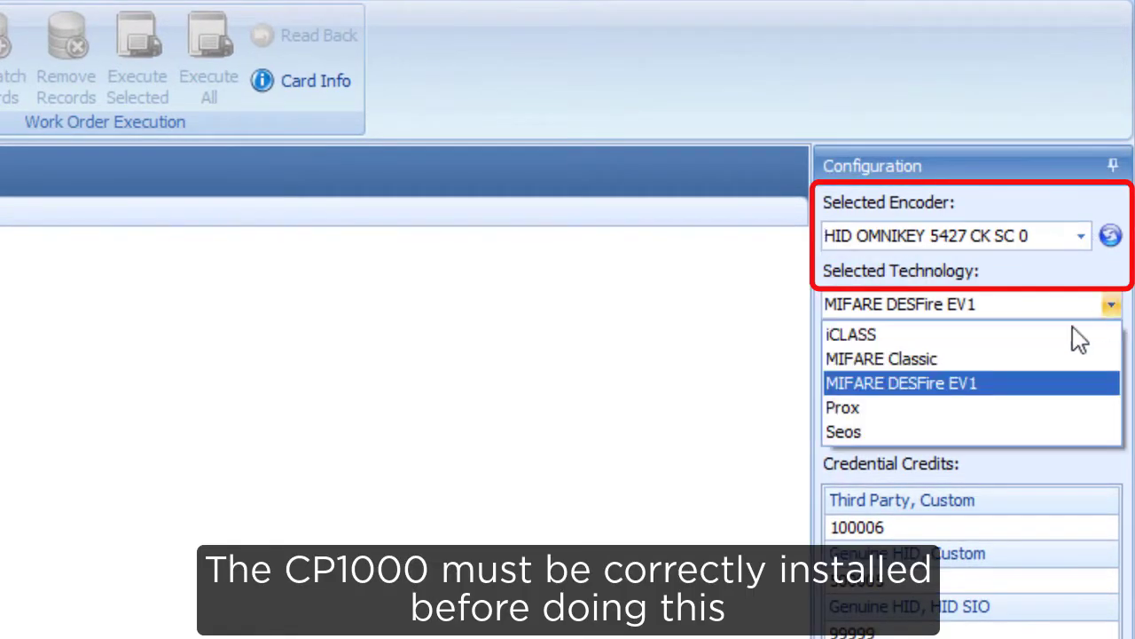
click(958, 384)
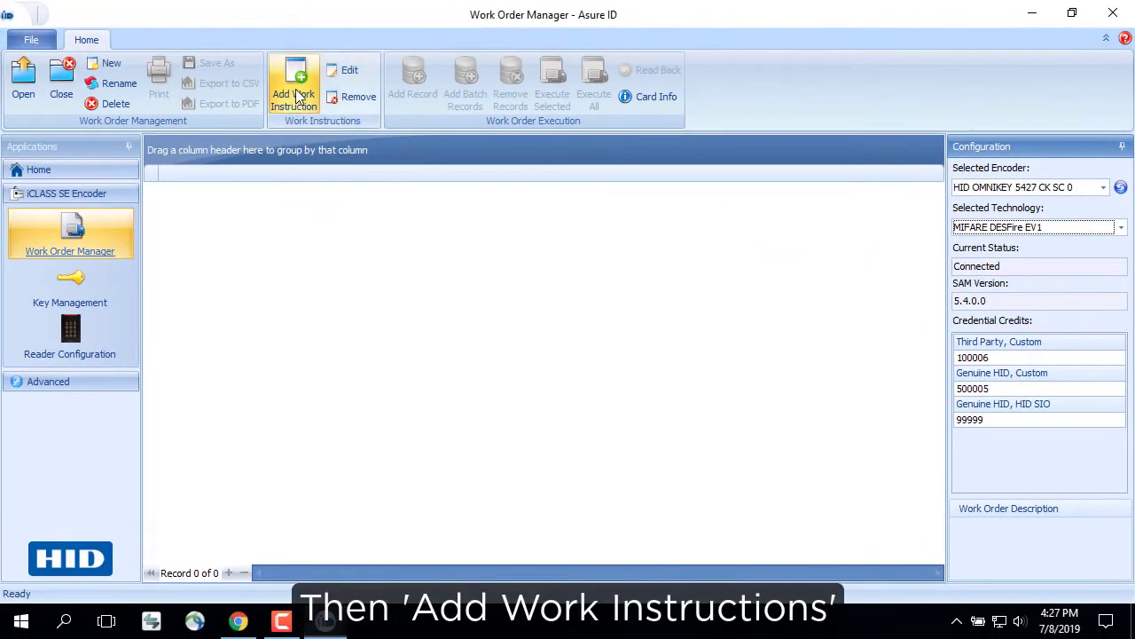
Add a new work instruction using the MIFARE DESFire EV1 plugin
click(74, 90)
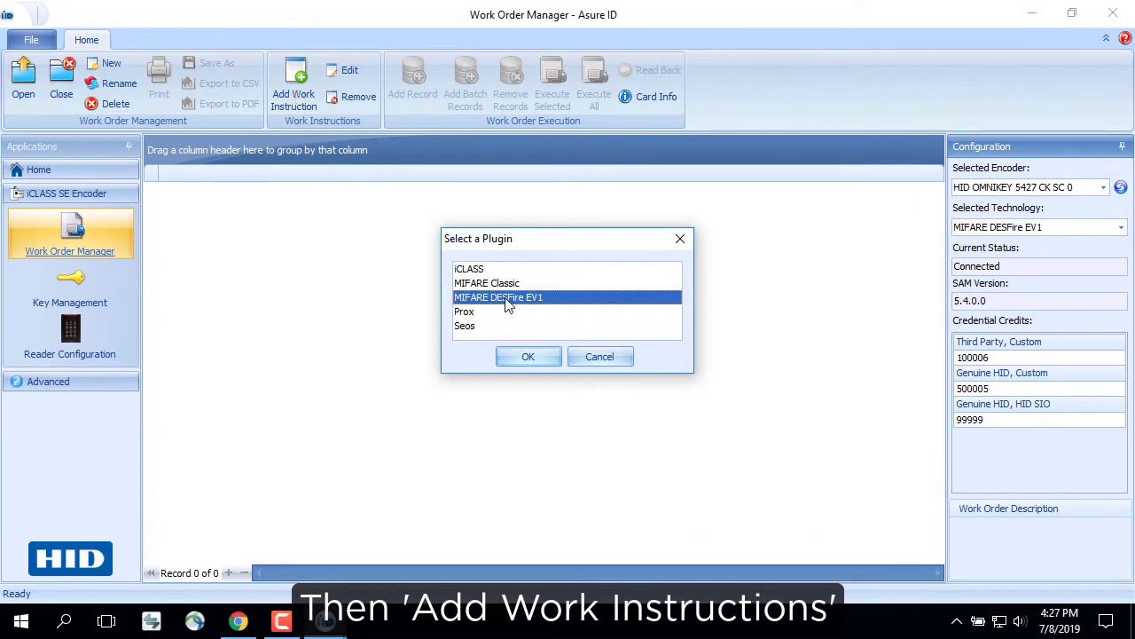
click(532, 357)
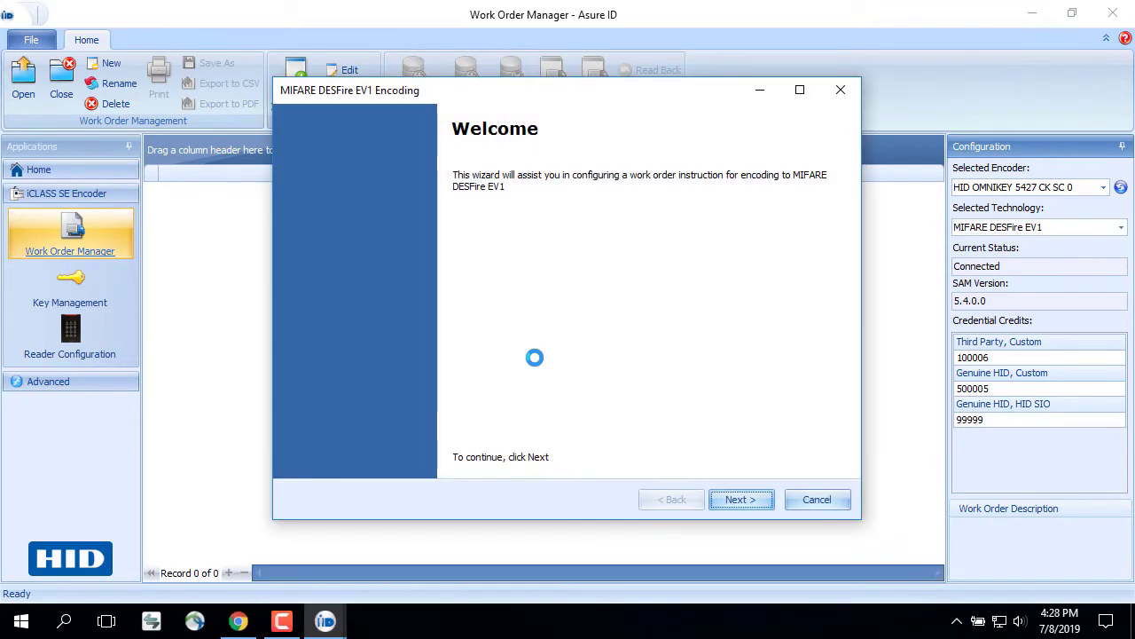
Set the instruction to Write custom Hexadecimal Data named MydataWrite
click(740, 500)
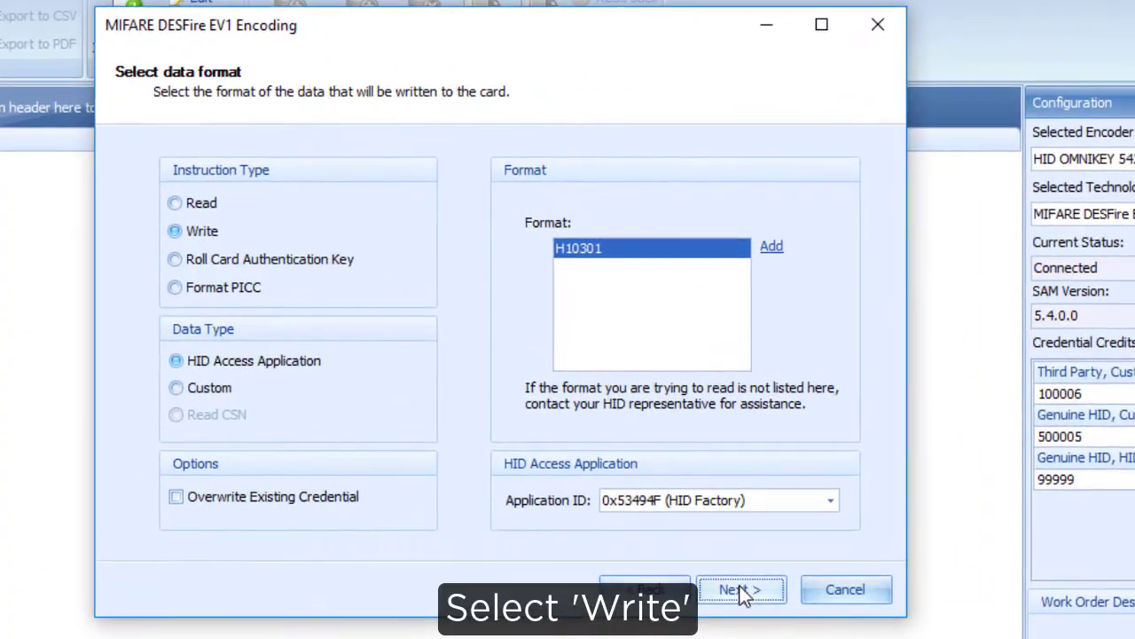
click(176, 231)
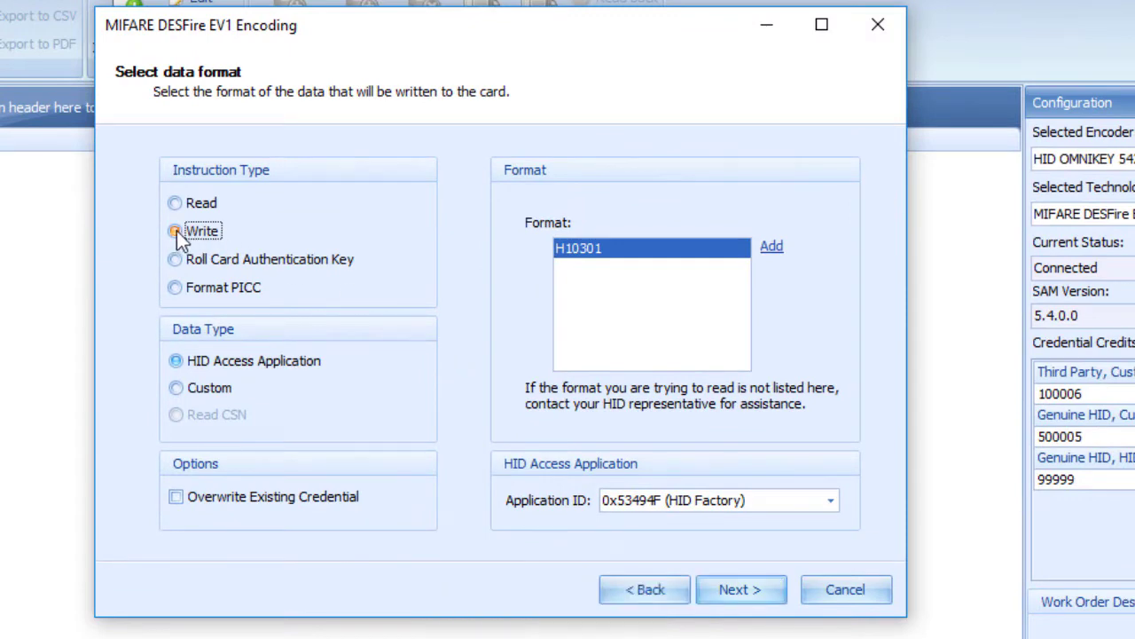
click(175, 387)
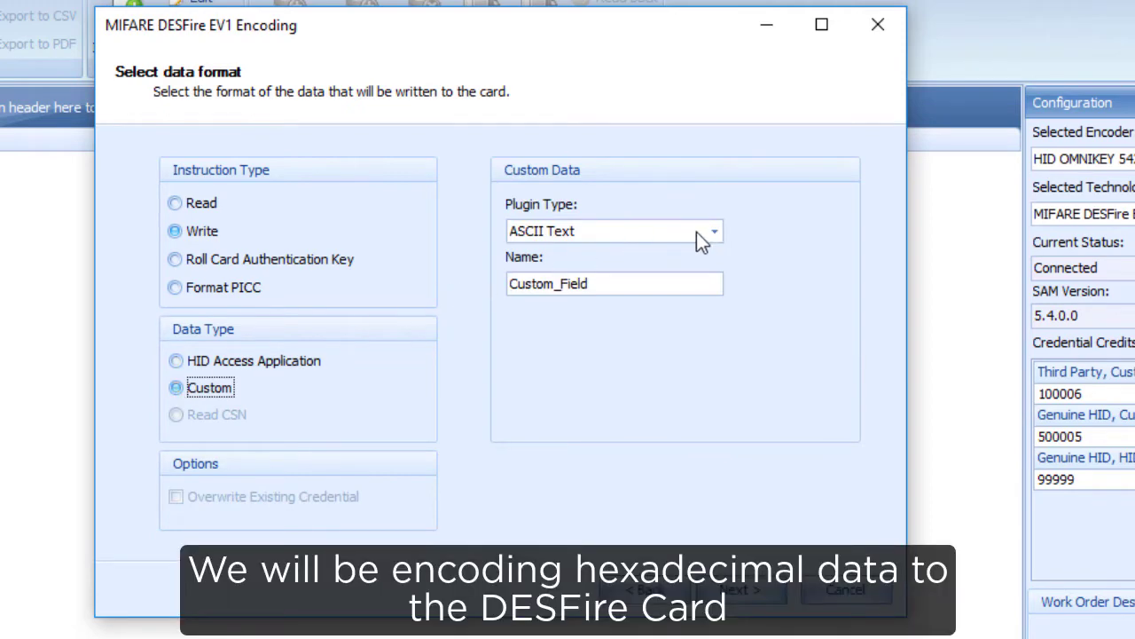
click(715, 236)
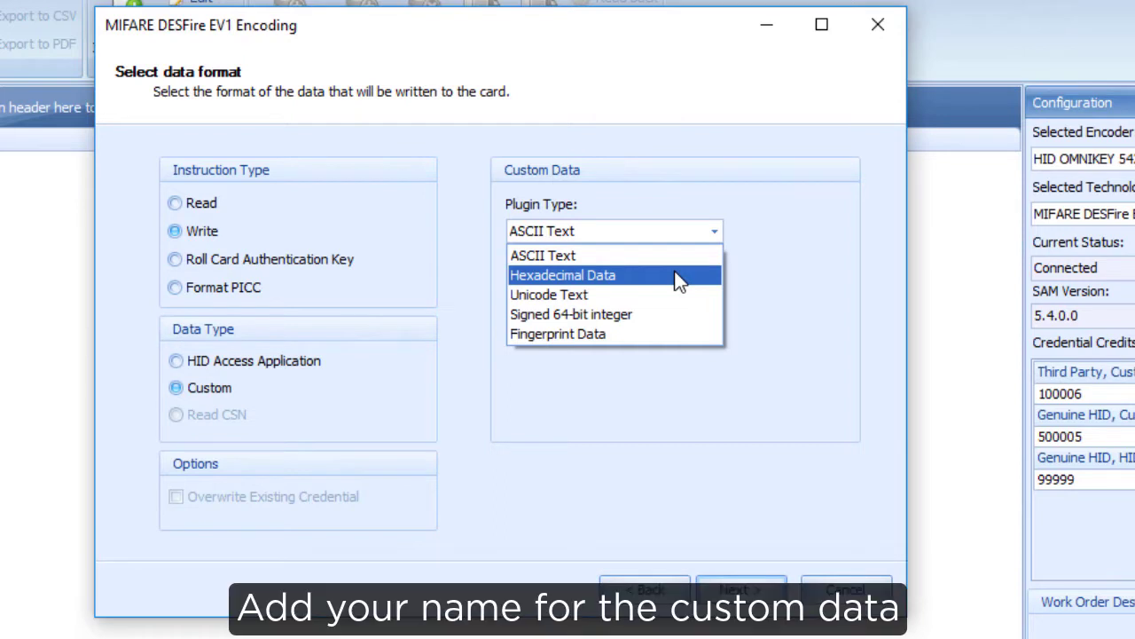
click(679, 277)
drag(673, 282, 426, 281)
text(Myd)
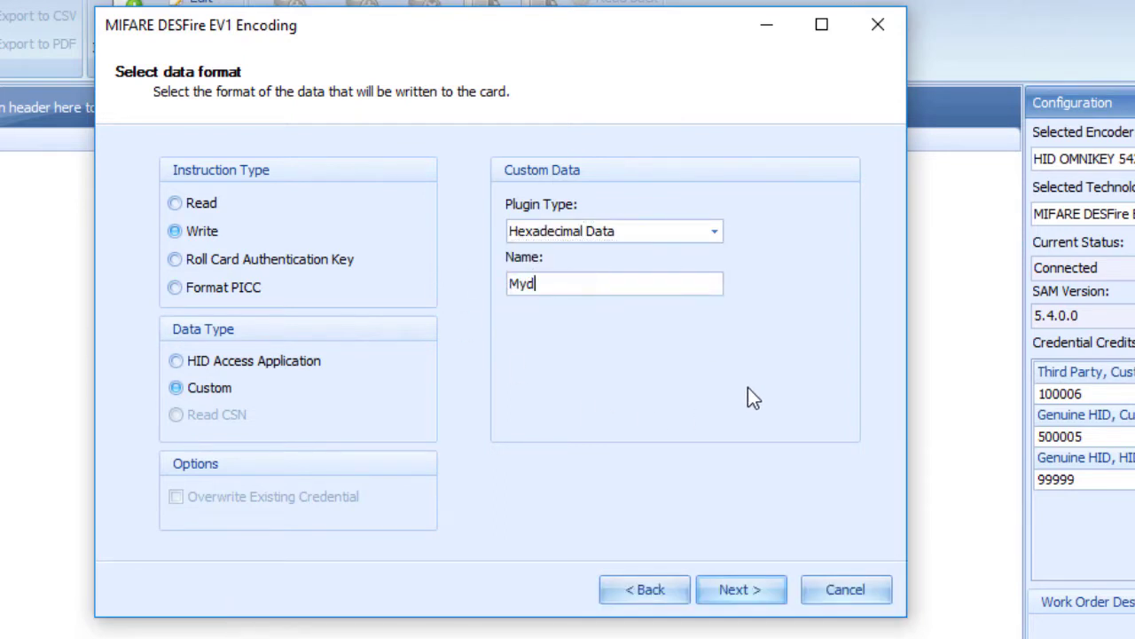
text(ataWrite)
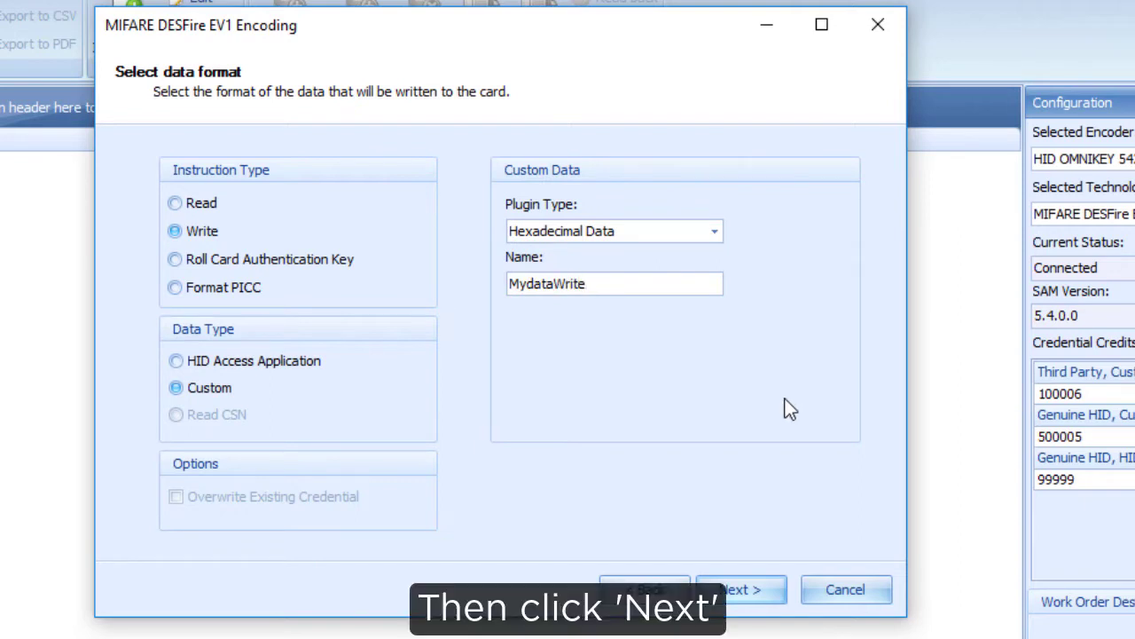
In the memory map, set Application ID 01010 and File Number 1
click(745, 587)
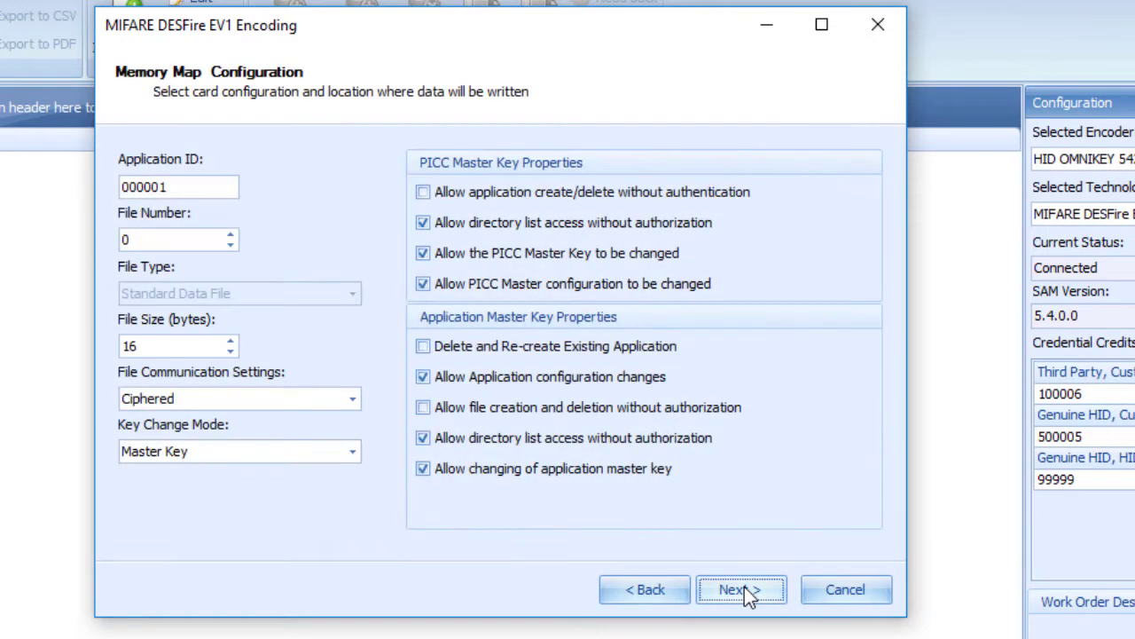
double_click(193, 191)
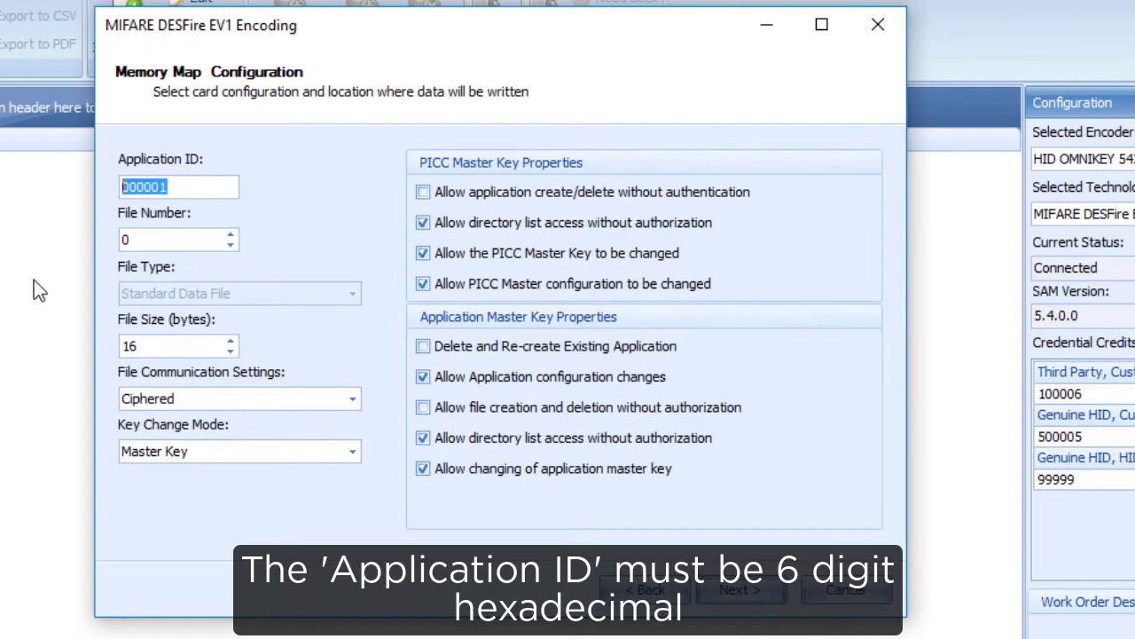
text(0)
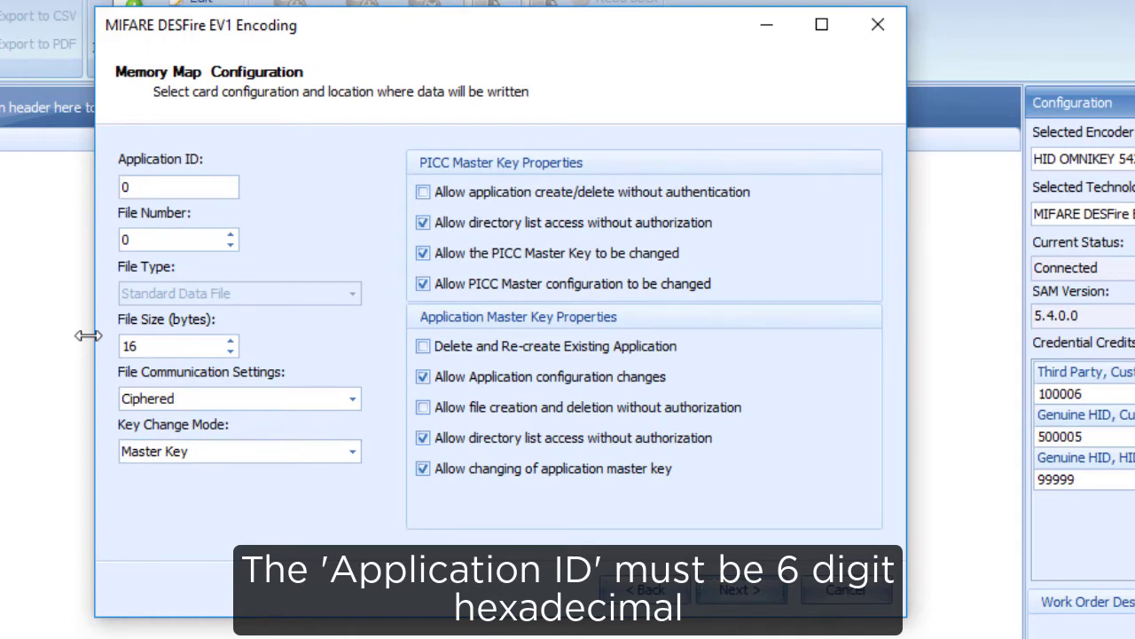
text(1010)
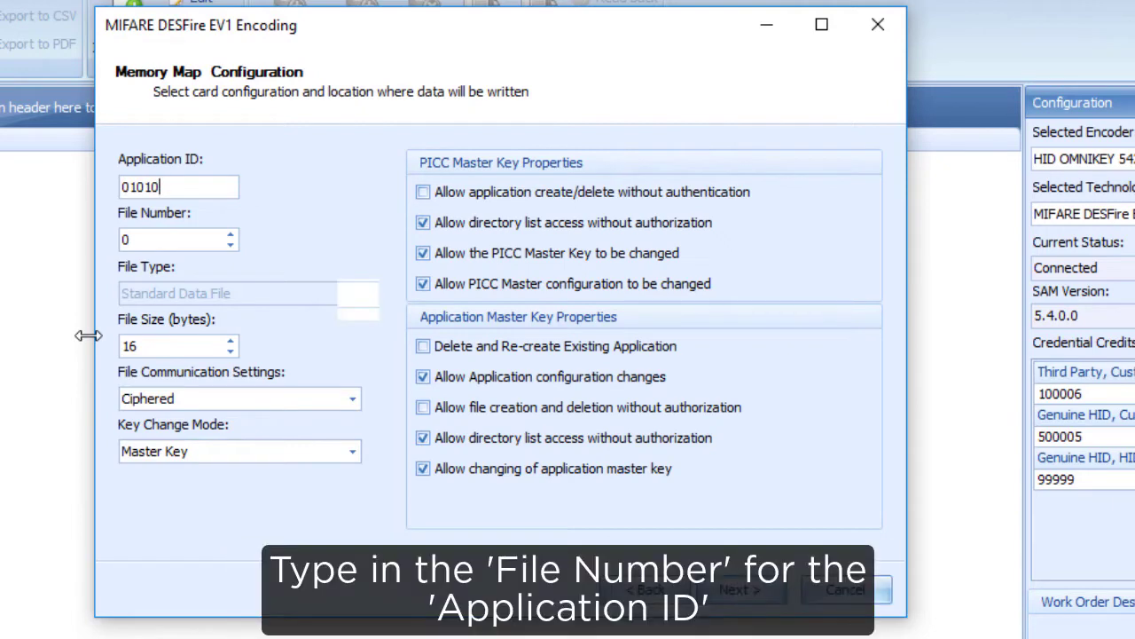
double_click(145, 242)
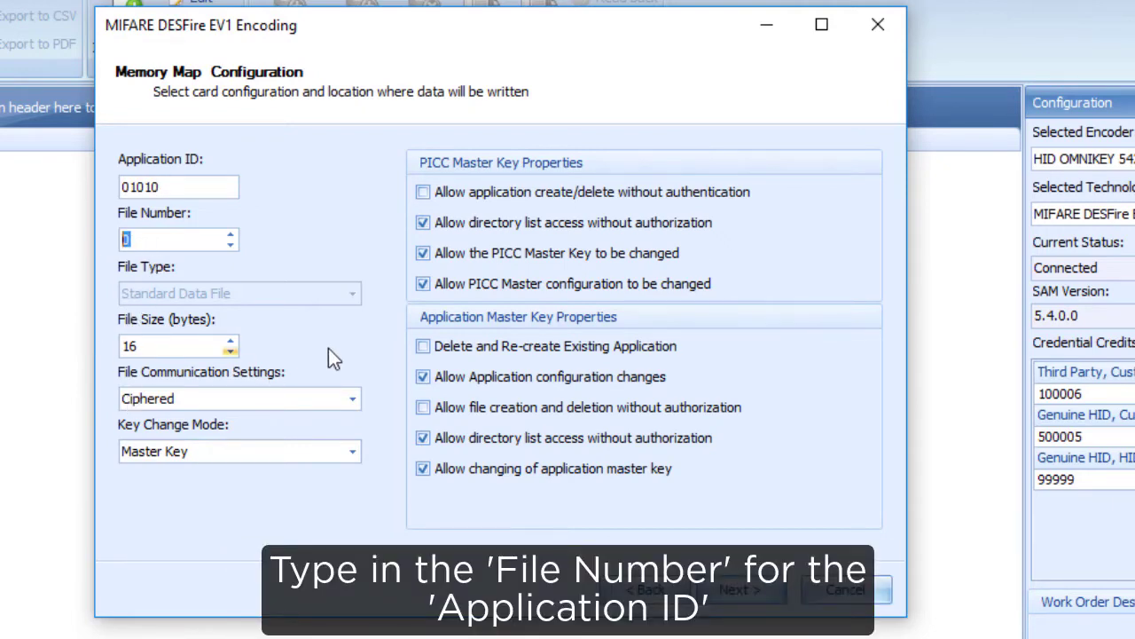
text(1)
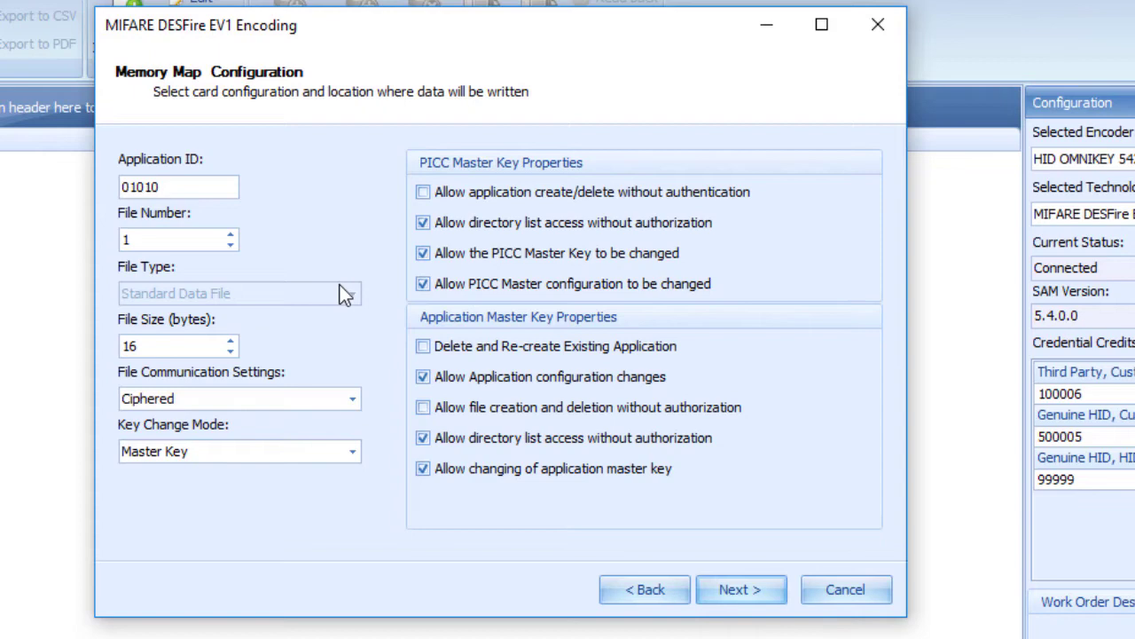
click(739, 592)
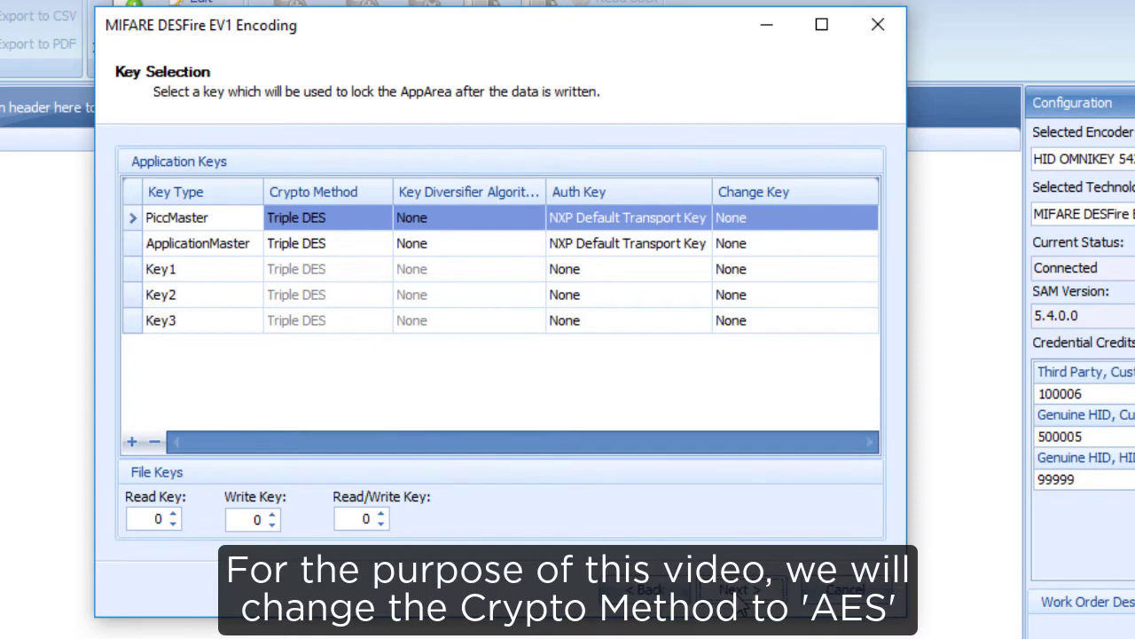
Use AES for the PiccMaster and ApplicationMaster keys and finish the write instruction
click(387, 216)
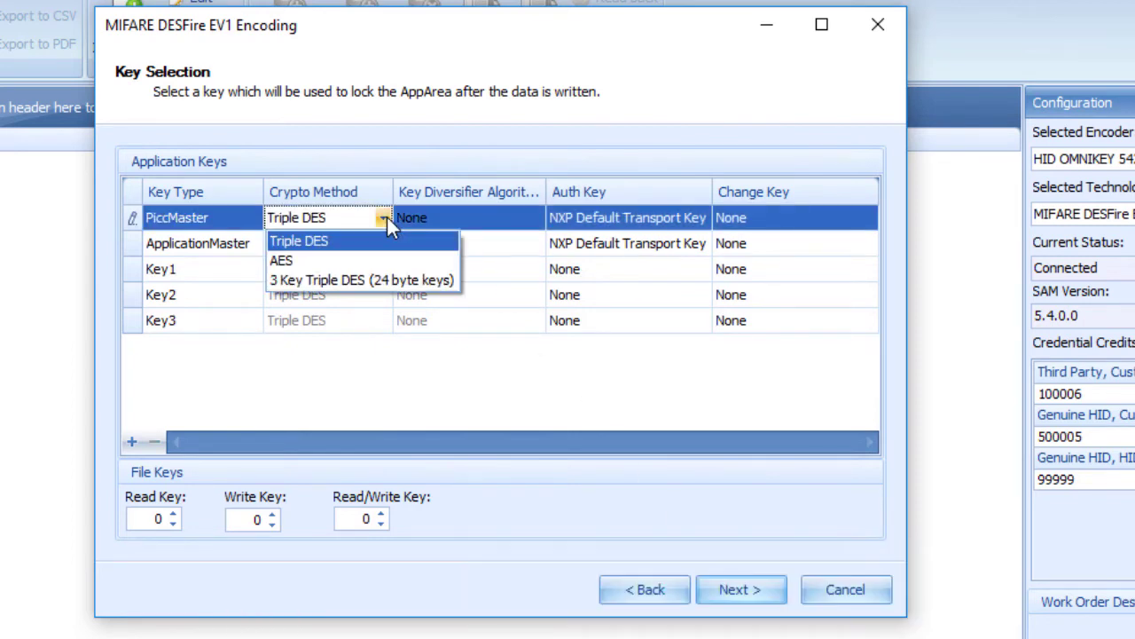
click(321, 261)
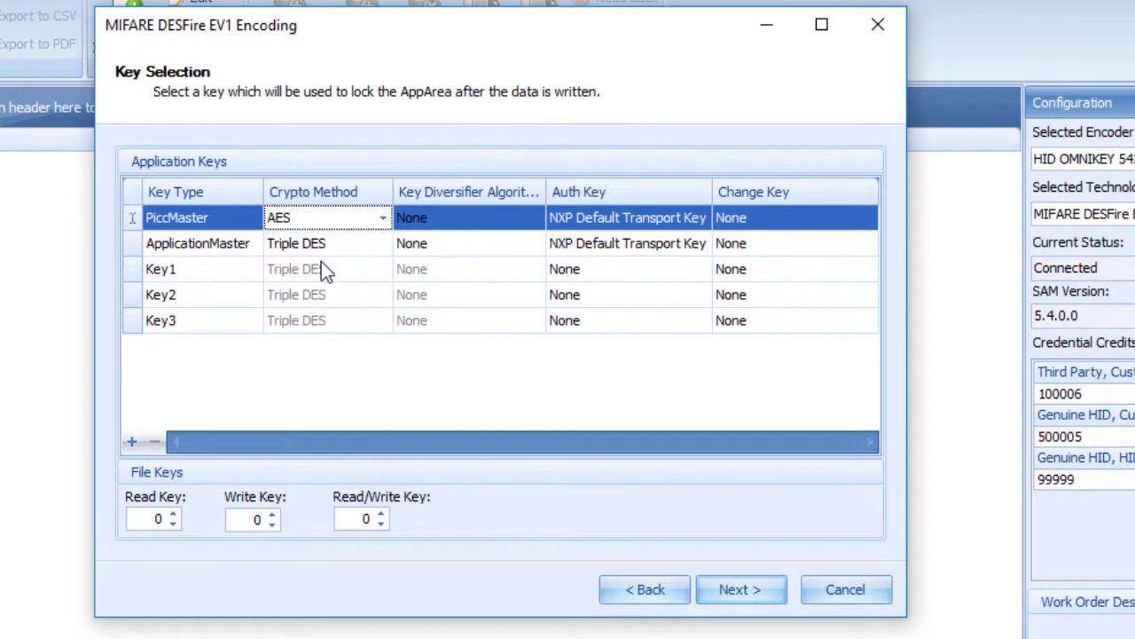
click(374, 242)
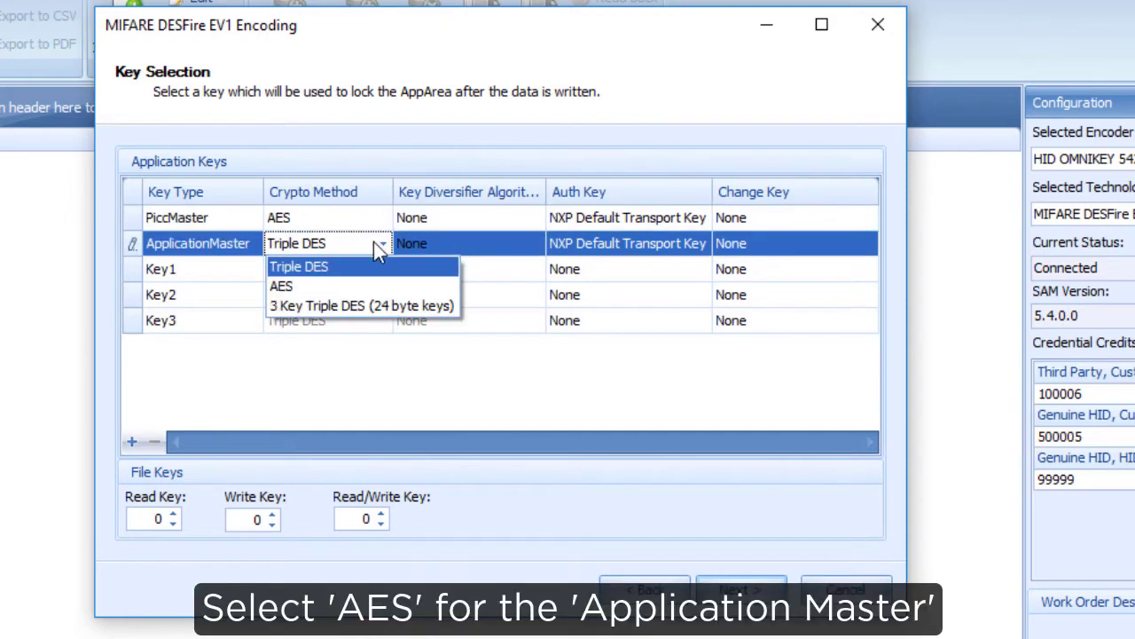
click(339, 281)
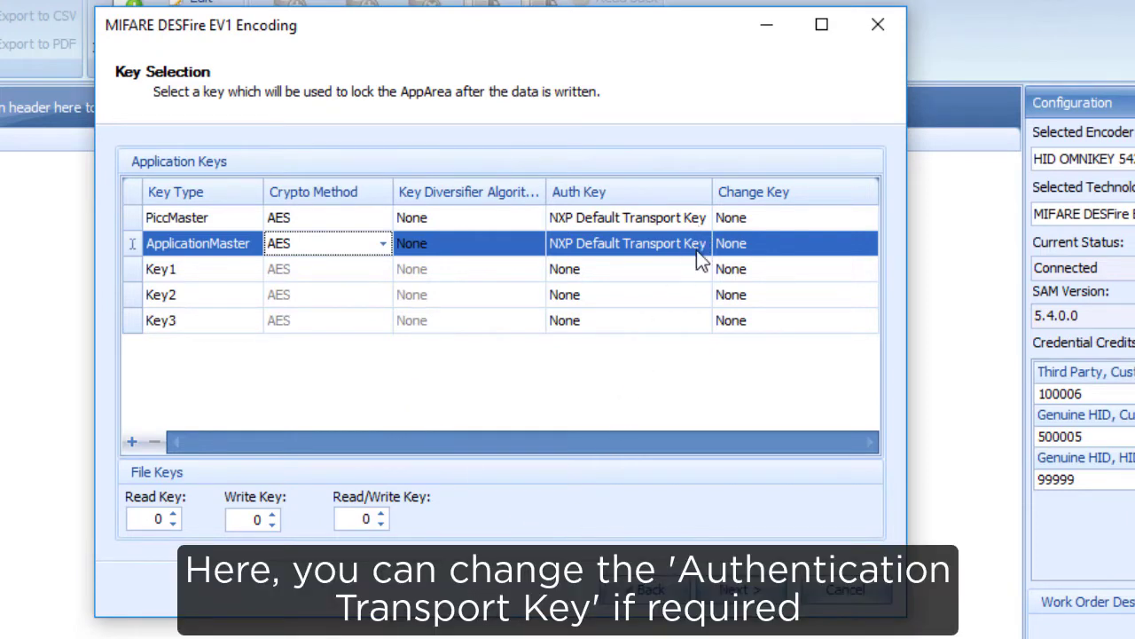
click(748, 596)
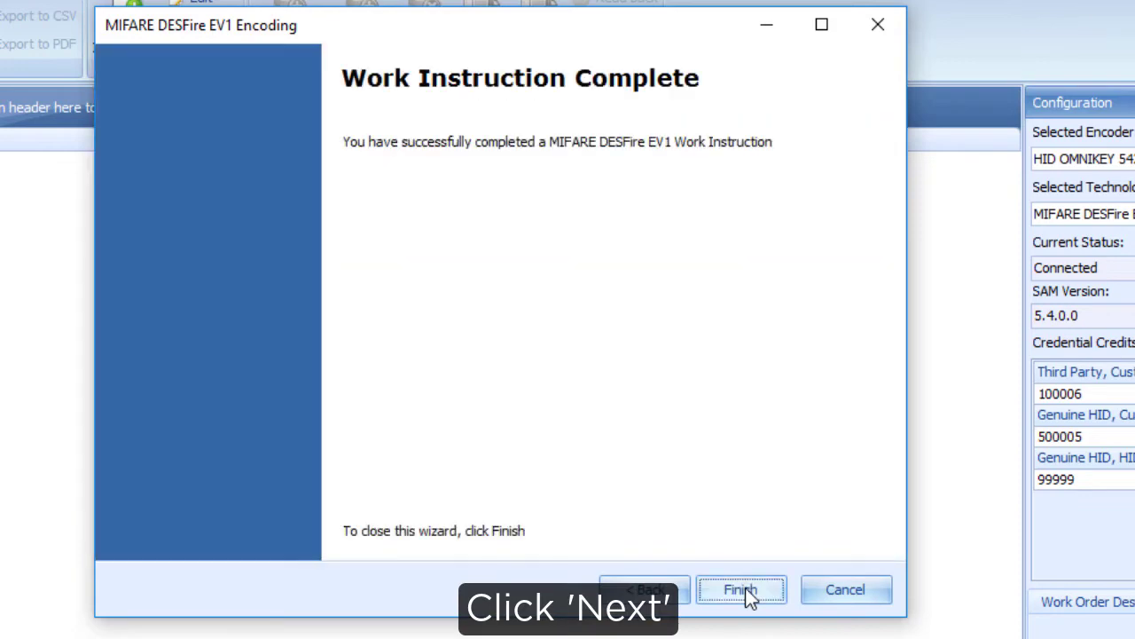
click(746, 590)
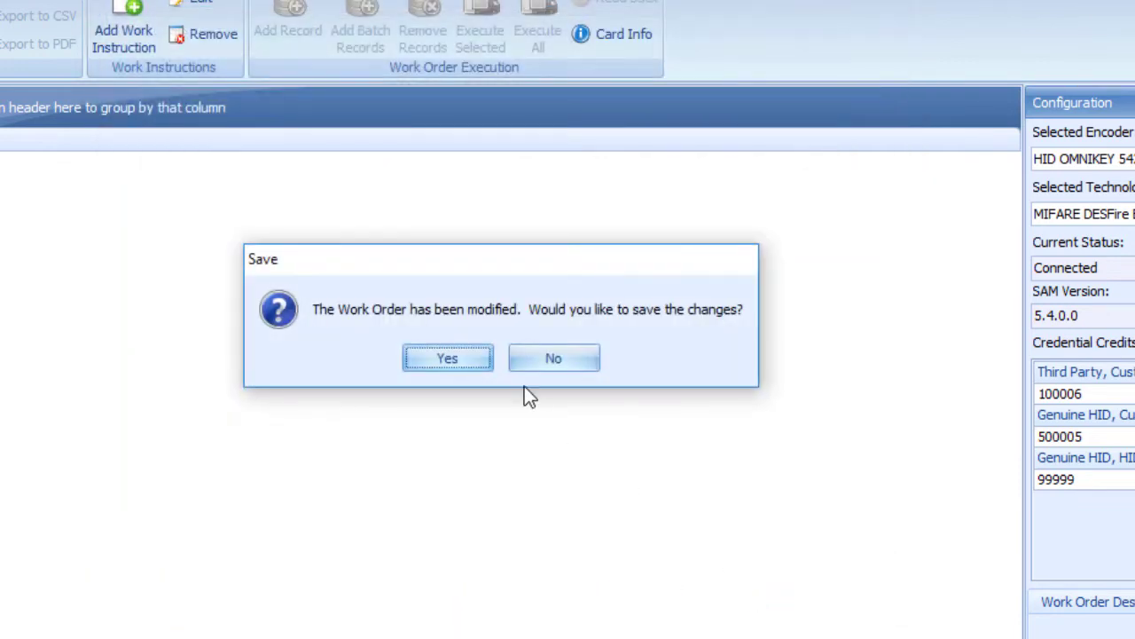
Save the work order as template 'DESFire-Write-Mydata'
click(447, 358)
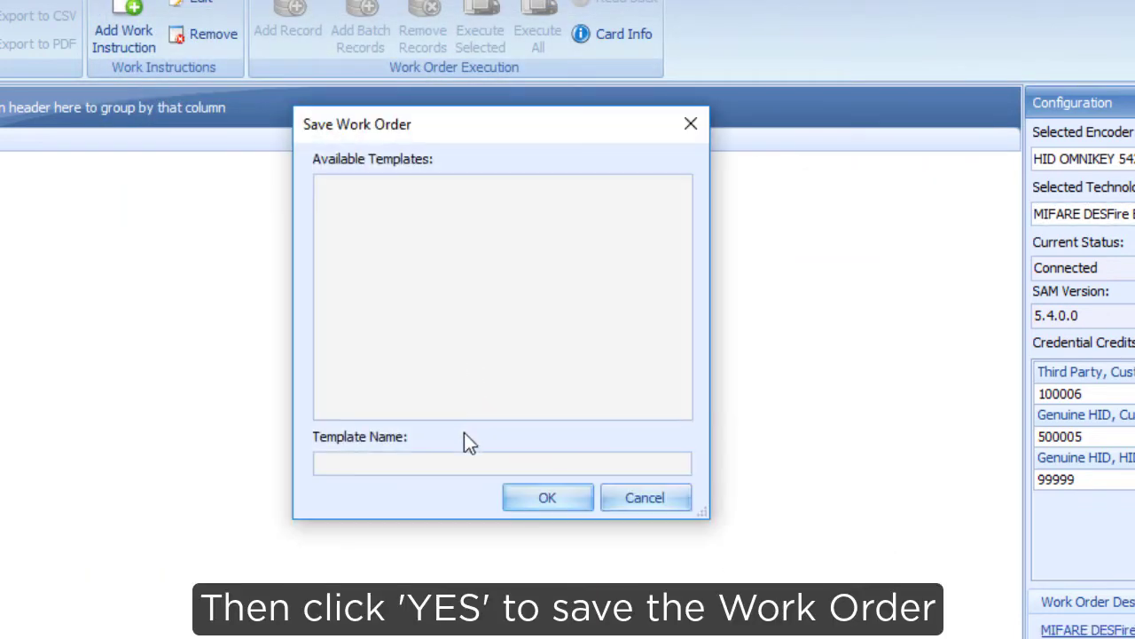
click(458, 466)
text(D)
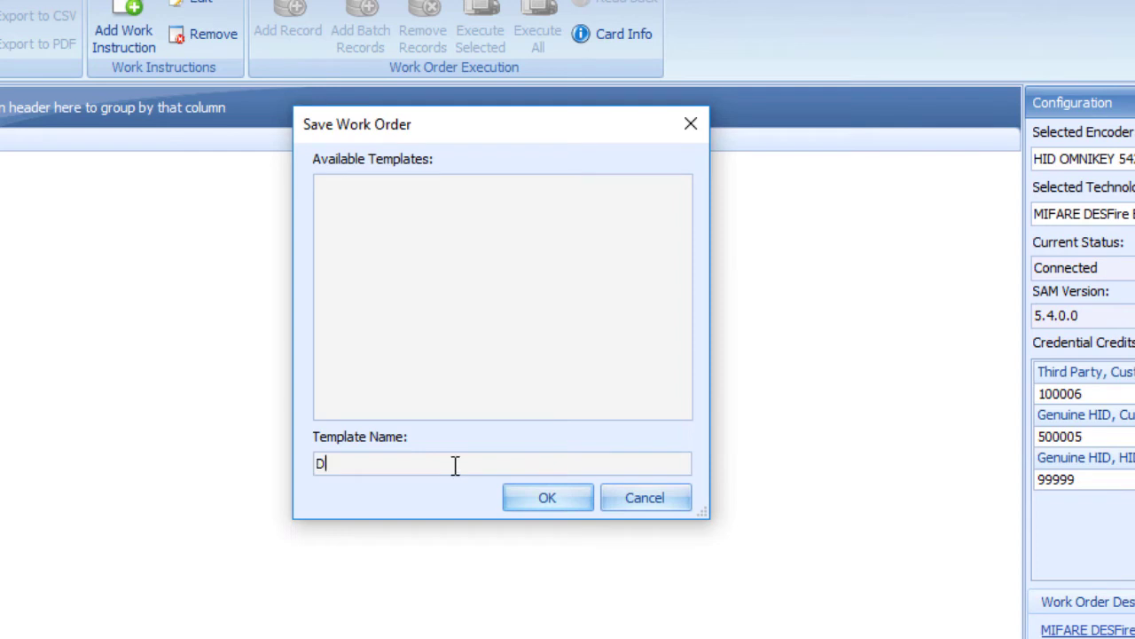
text(ESFire-Write-Mydata)
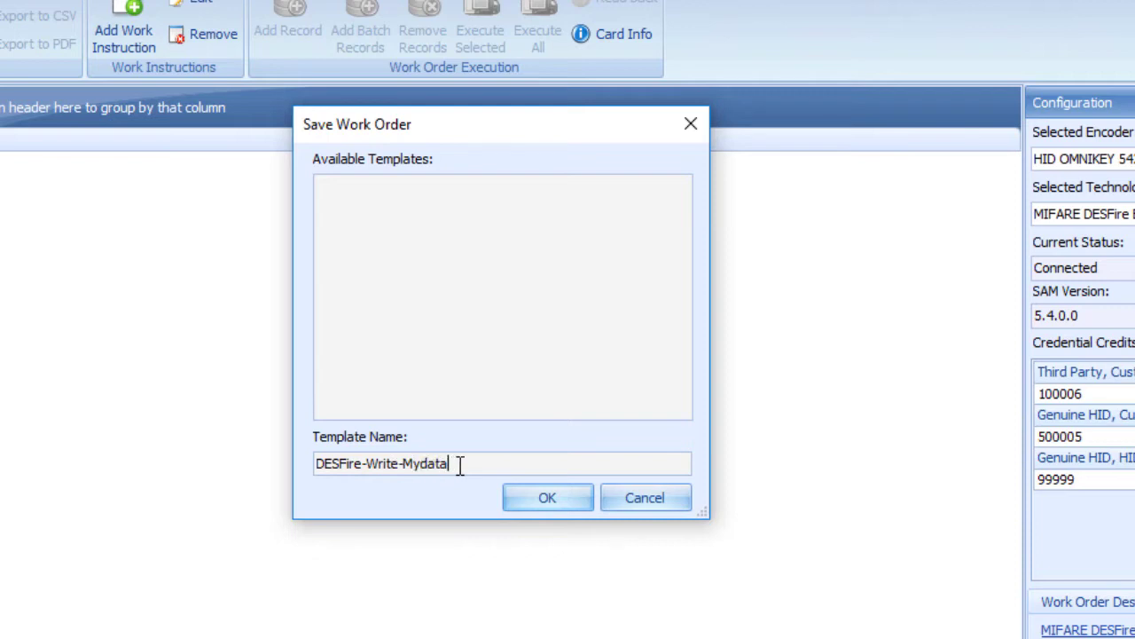
click(547, 500)
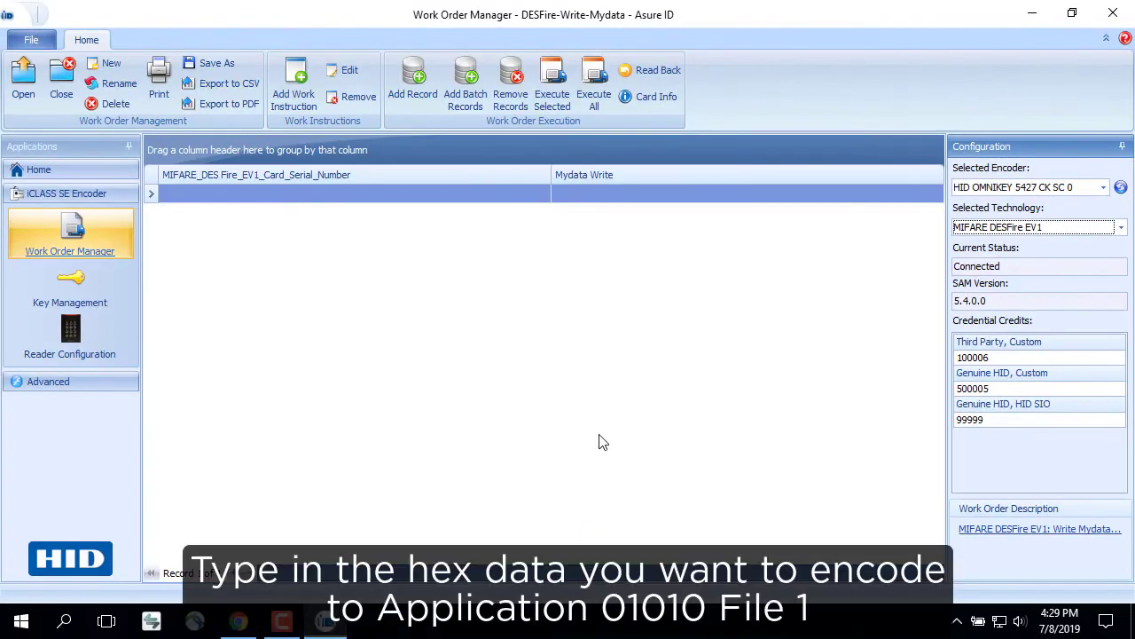
Enter hex value 012ABF50 in the Mydata Write cell and encode it onto the card
click(596, 192)
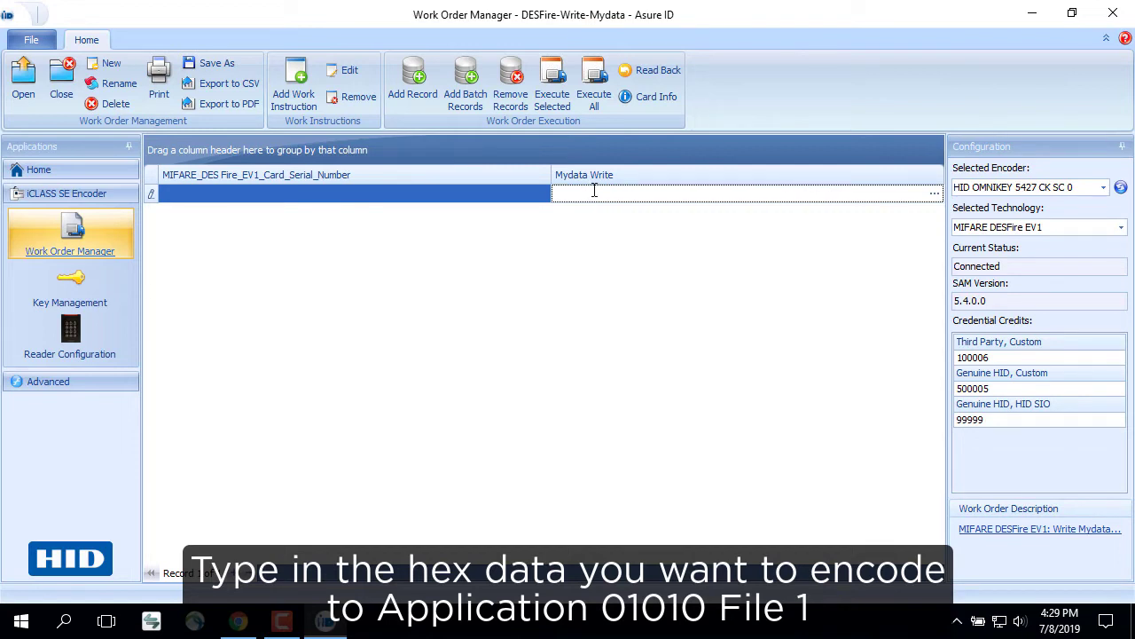
text(012ABF5)
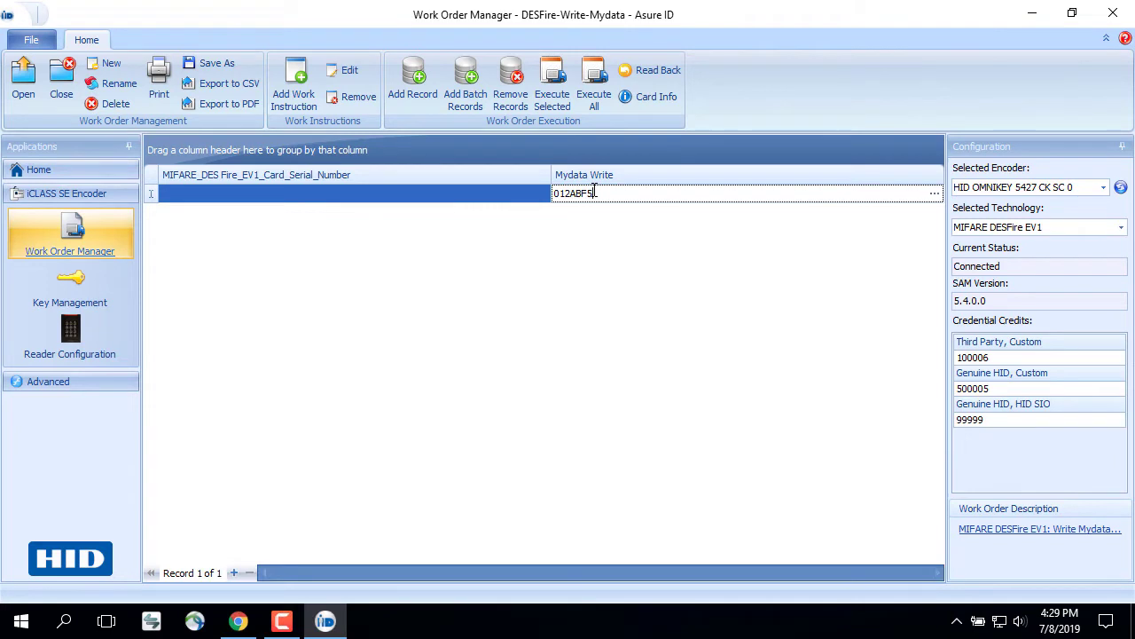
click(550, 80)
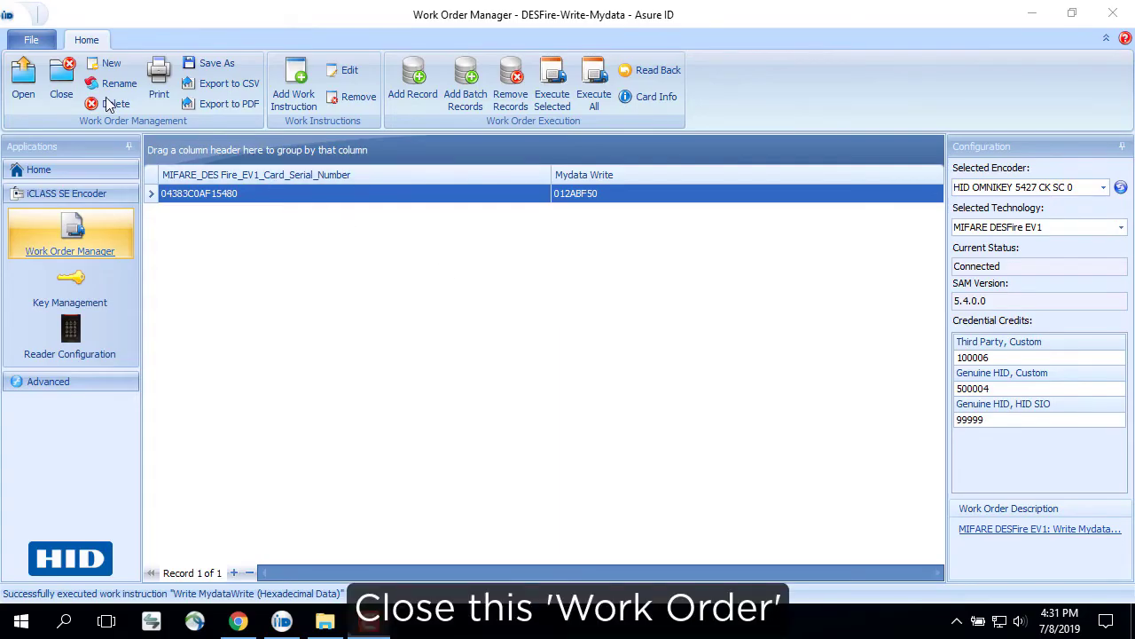
Close the write work order and start a new MIFARE DESFire EV1 instruction
click(62, 78)
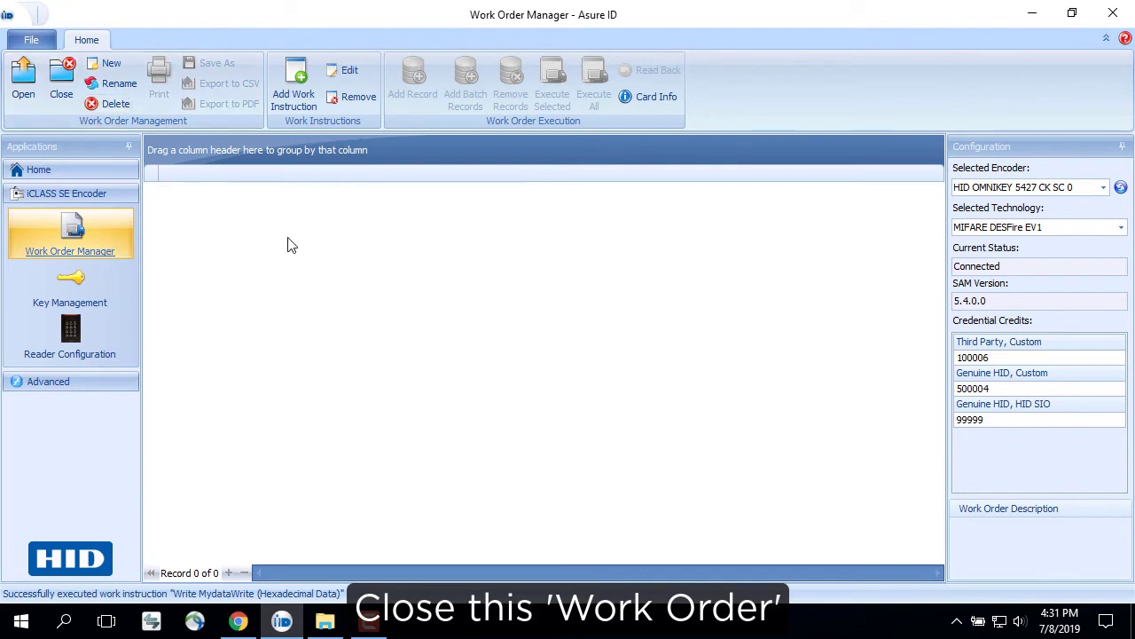
click(295, 89)
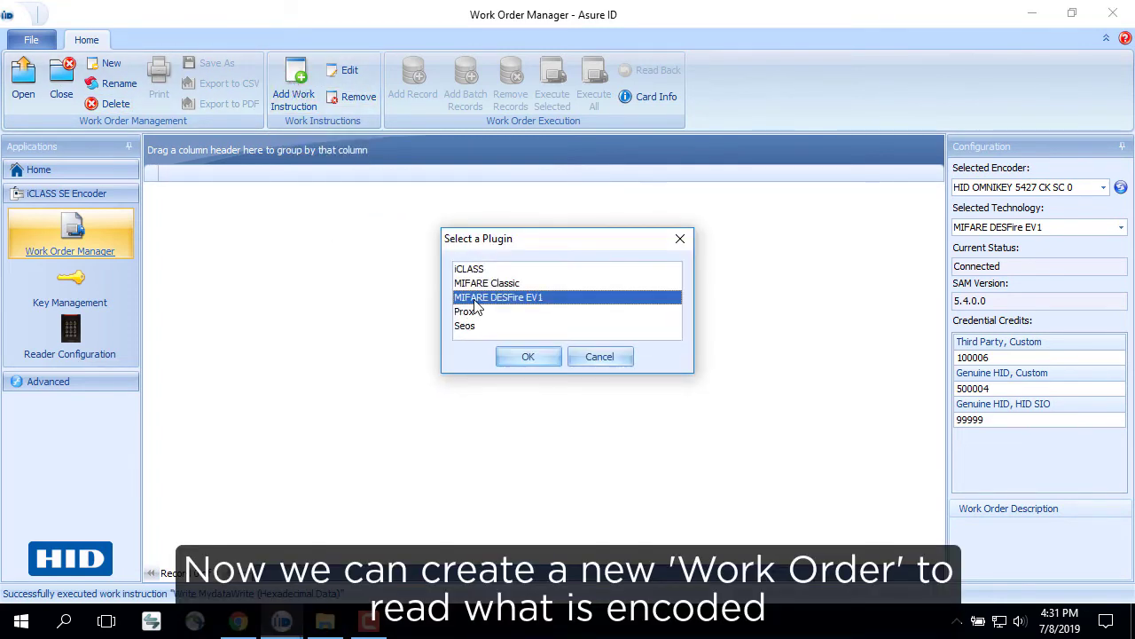
click(523, 359)
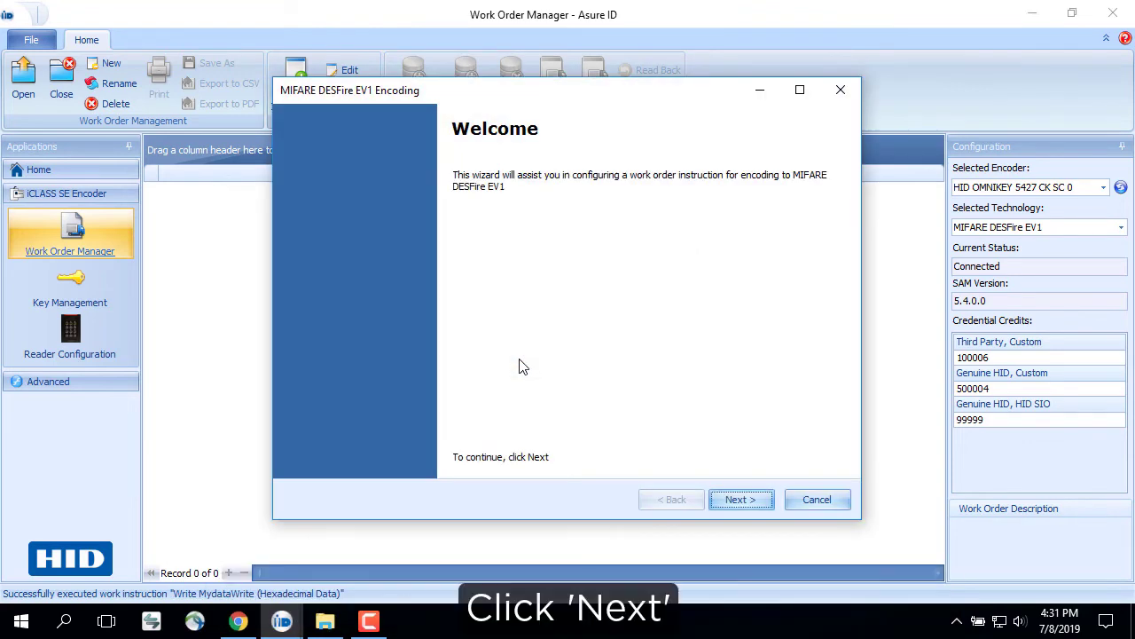
click(740, 502)
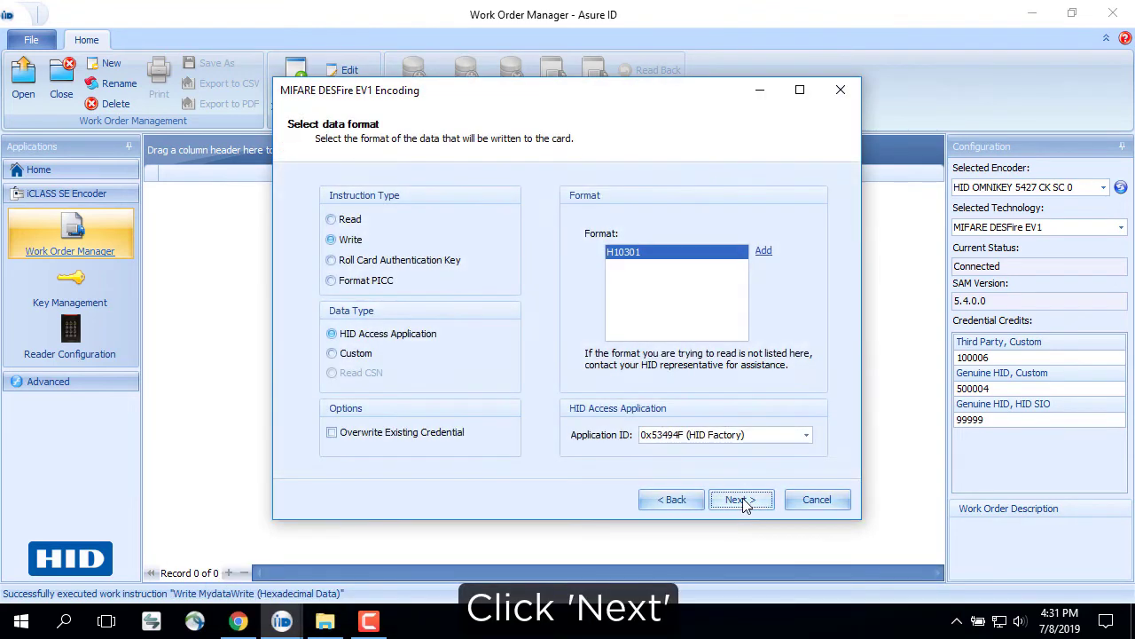
Set the instruction to Read custom Hexadecimal Data with field name MyDataRead
click(332, 220)
click(332, 353)
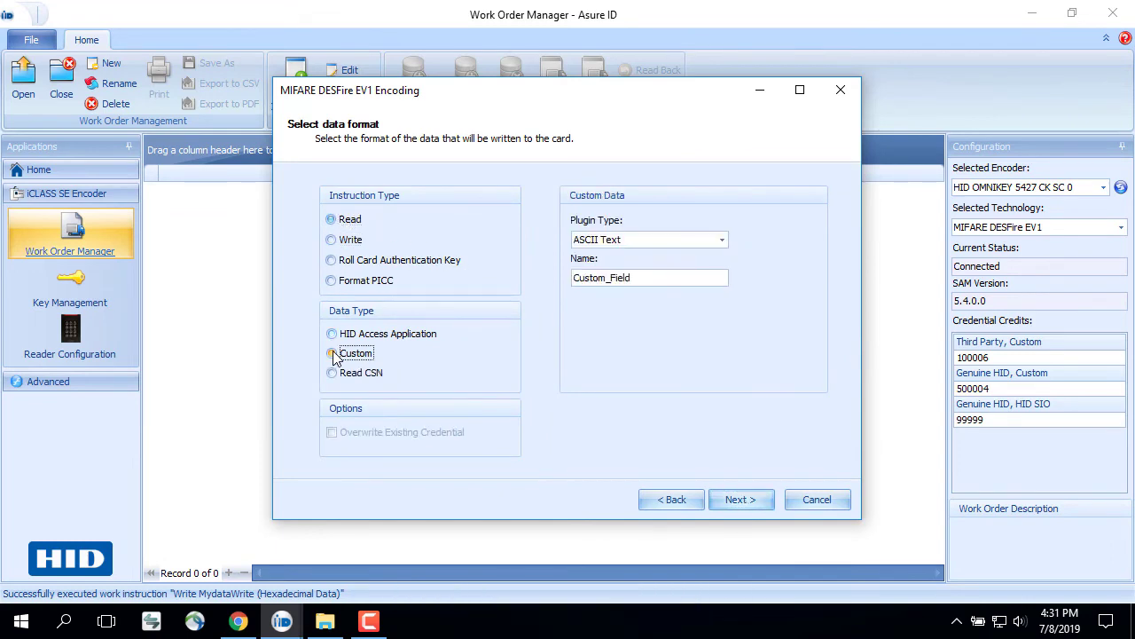
click(628, 244)
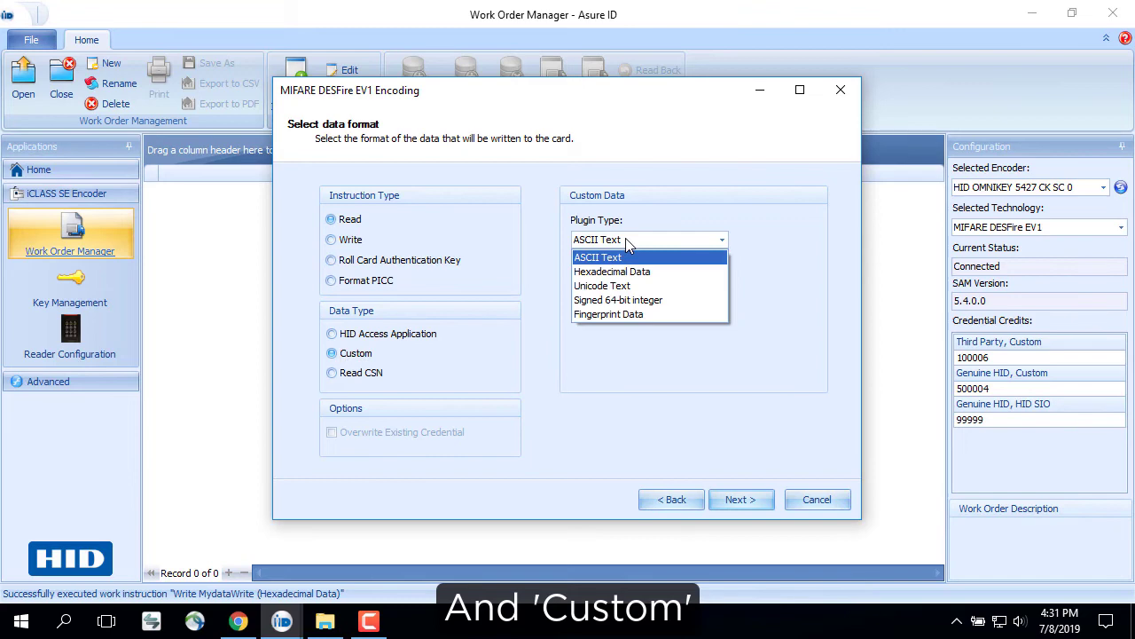
click(623, 269)
click(638, 276)
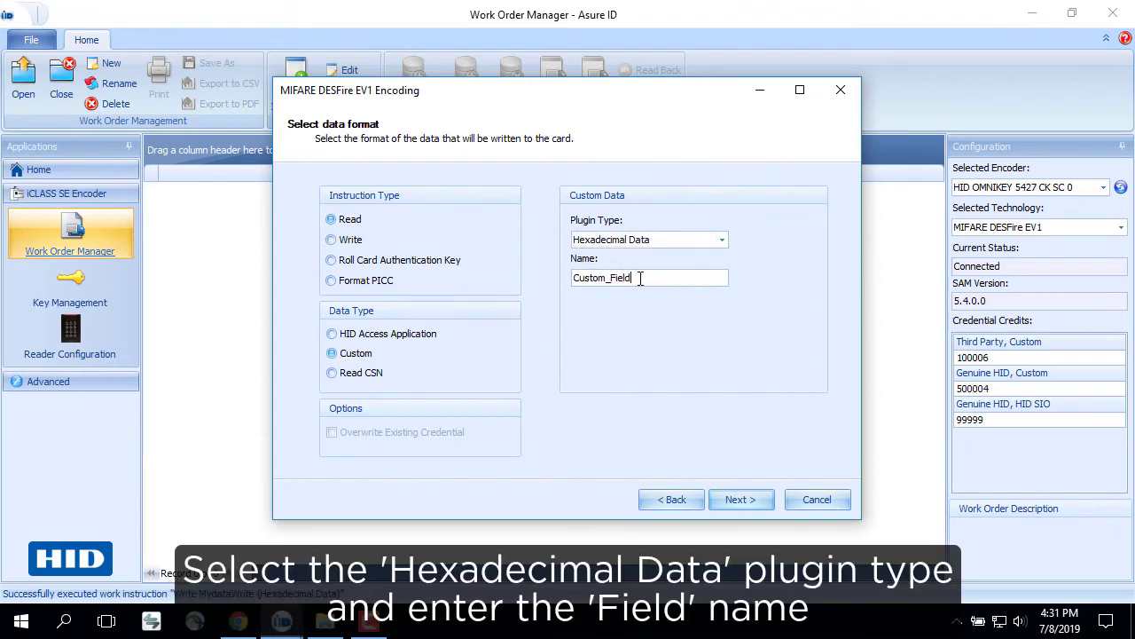
double_click(639, 277)
text(MyDataRead)
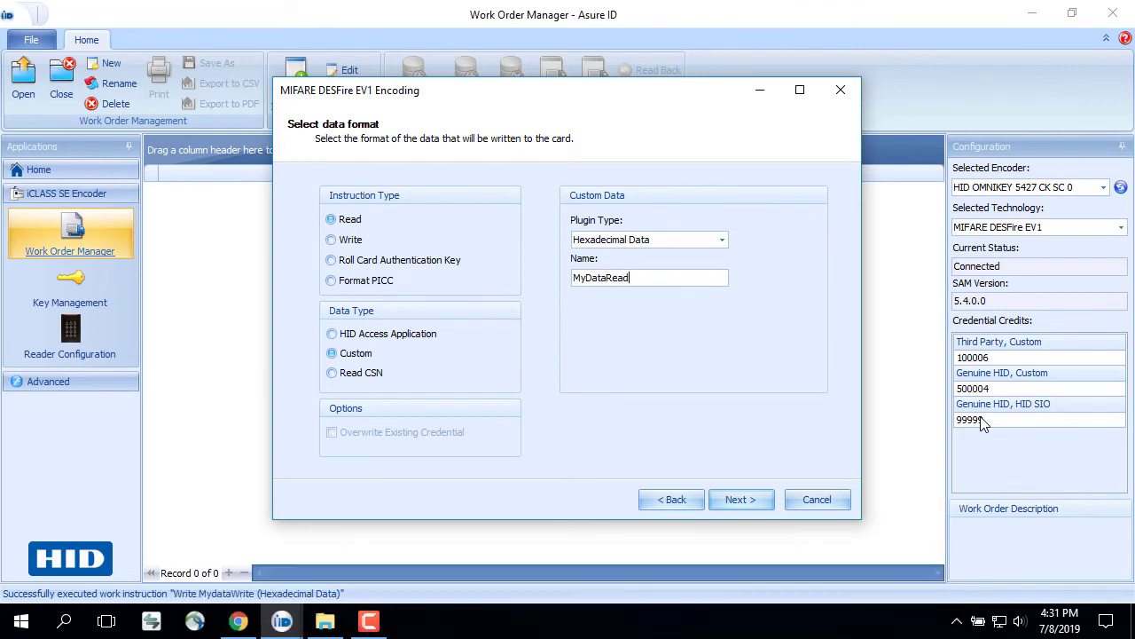
Set the memory map to Application ID 01010 and File Number 1, then reach Key Selection
click(757, 502)
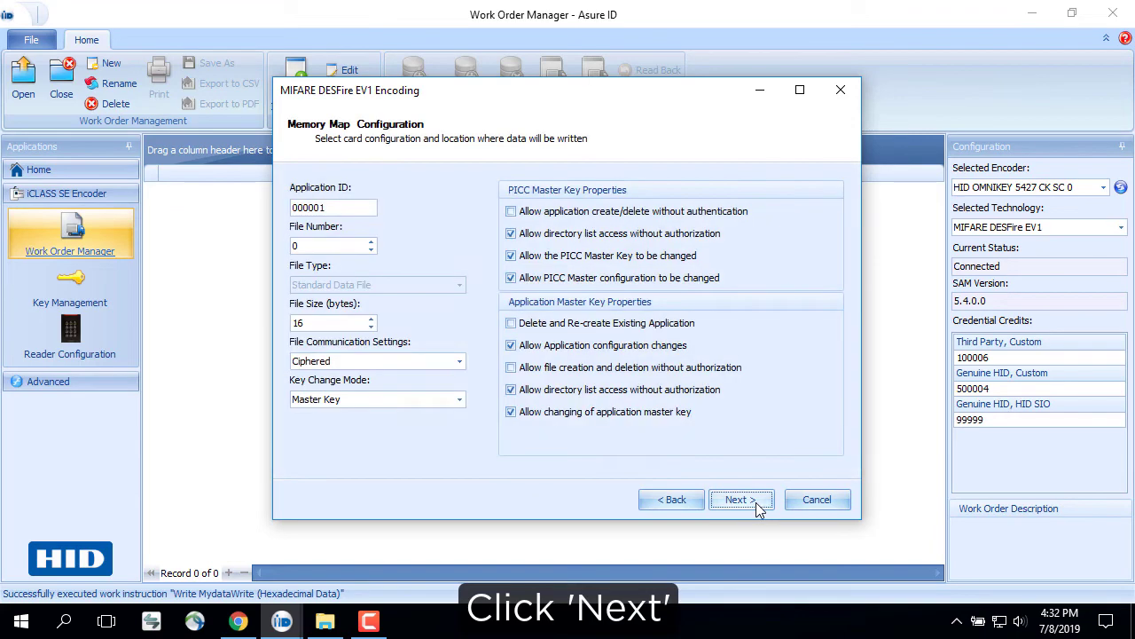
drag(332, 207, 268, 209)
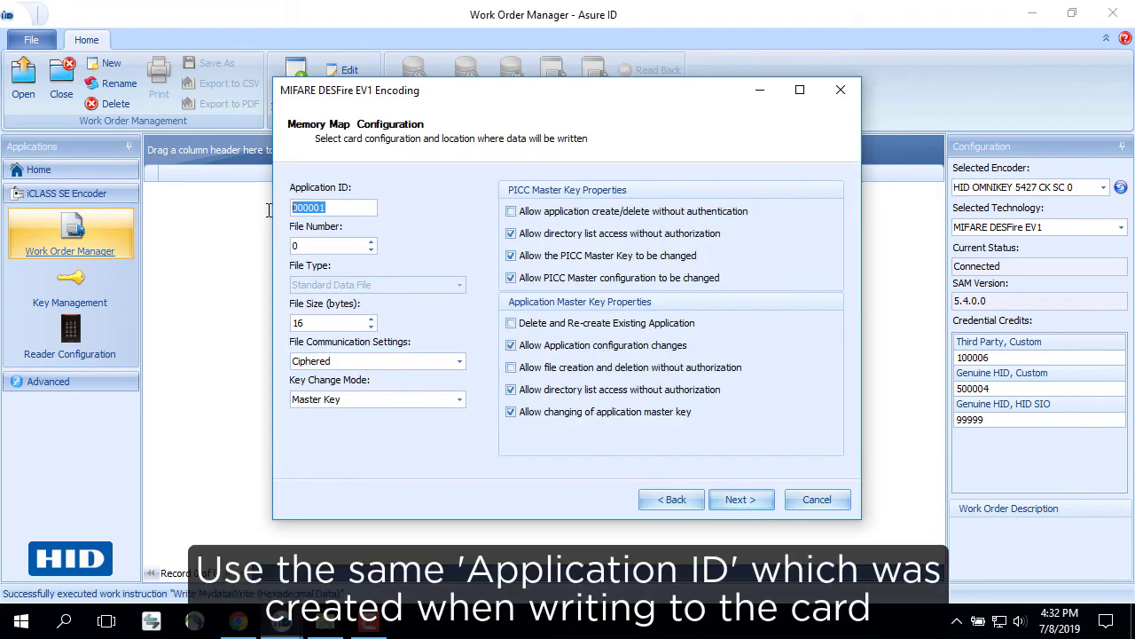
text(01010)
drag(308, 245, 263, 252)
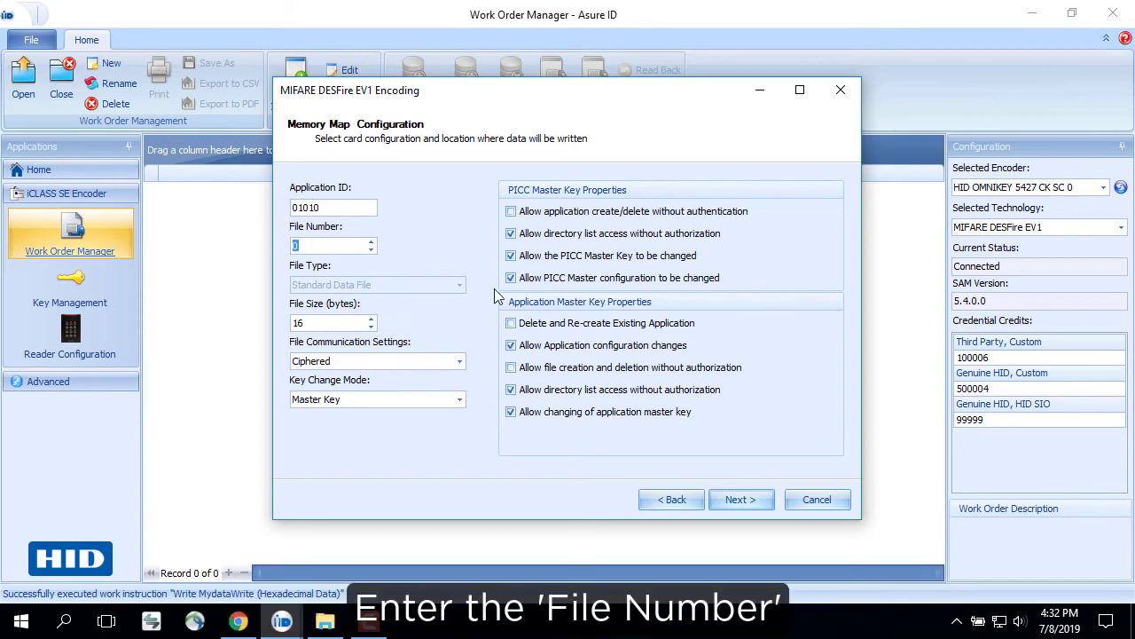
text(1)
click(740, 500)
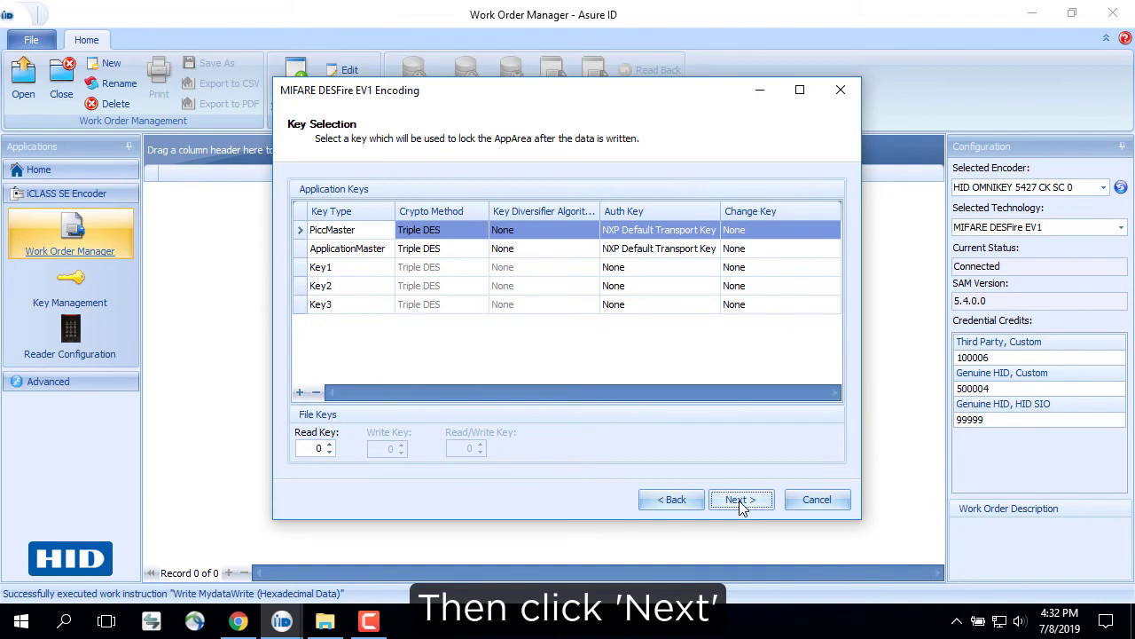
Switch the PiccMaster and ApplicationMaster crypto method to AES and advance to the final page
click(473, 233)
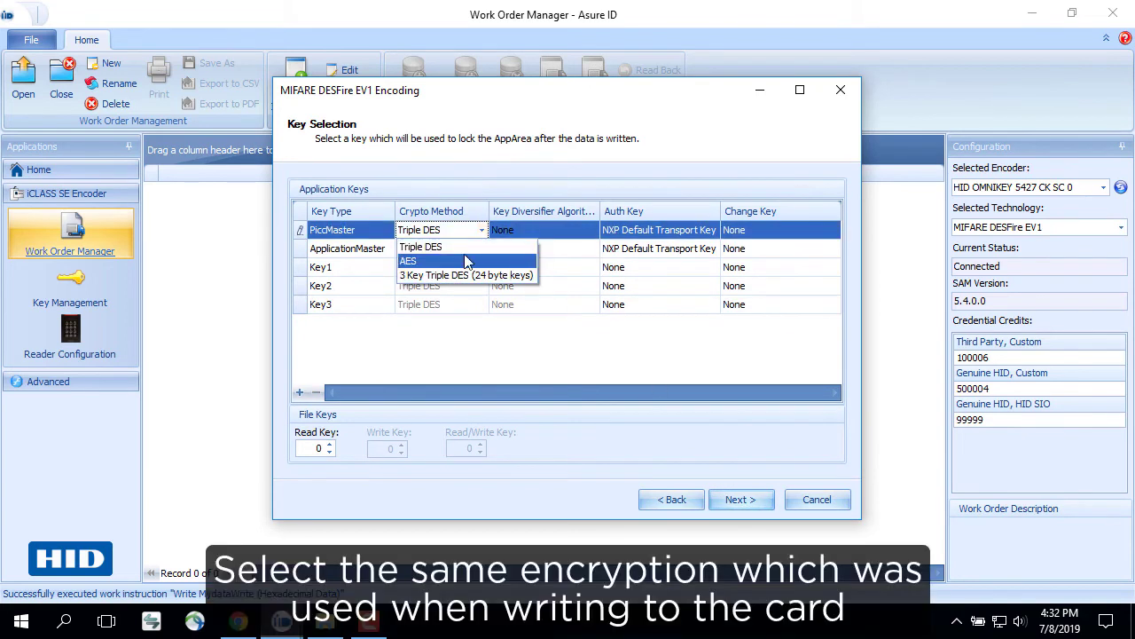
click(468, 262)
click(481, 249)
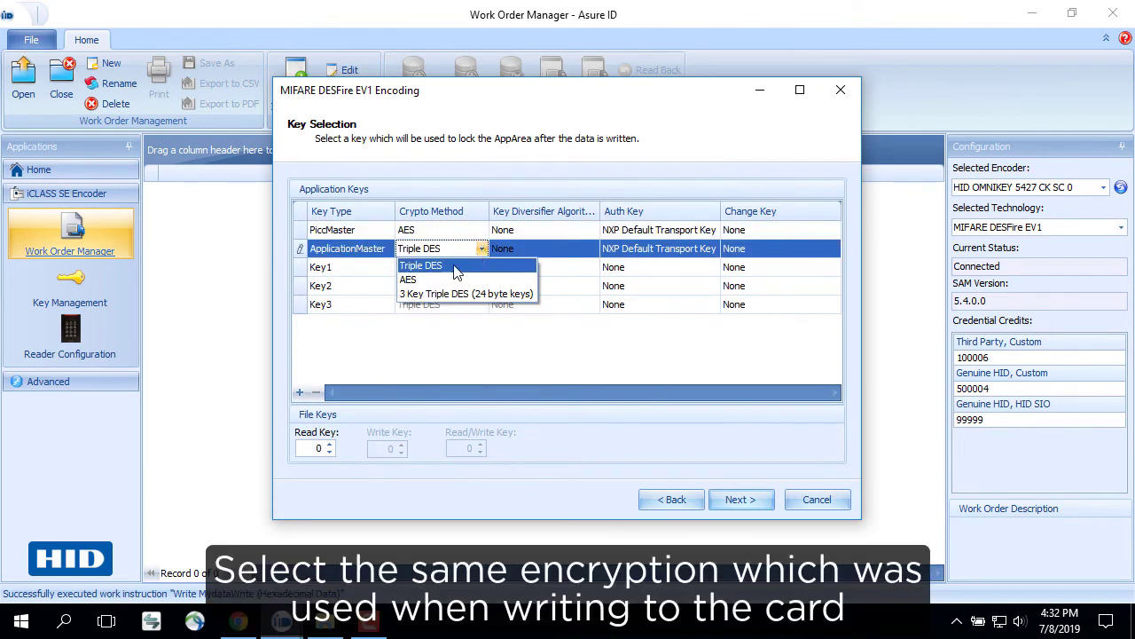
click(425, 280)
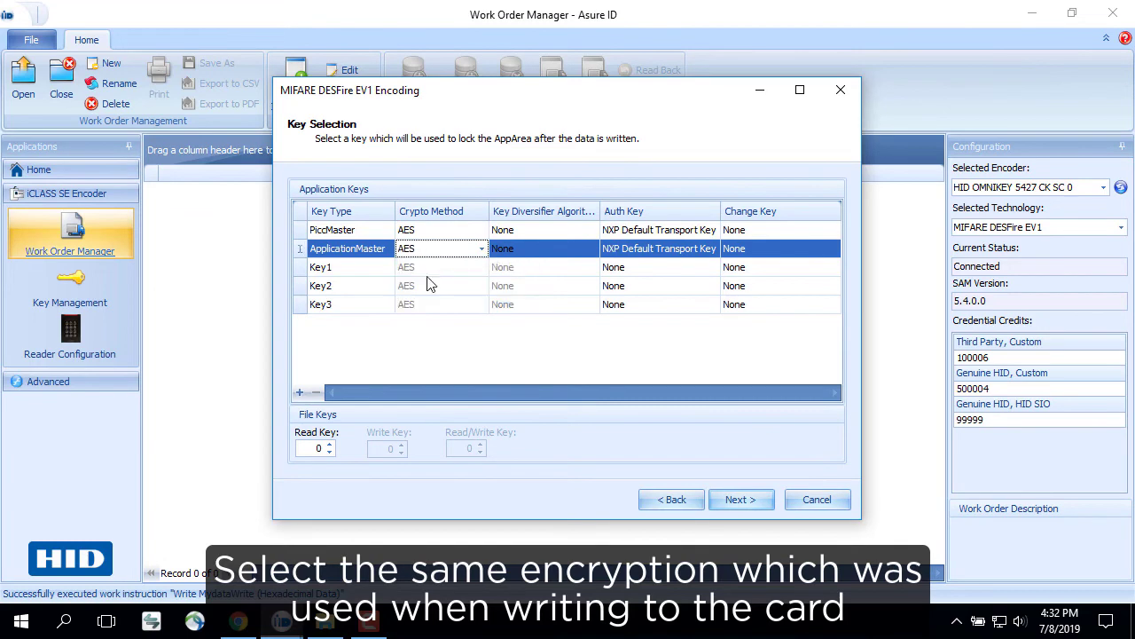
click(733, 502)
Finish the read instruction, save it as template 'DESFire-Read-Mydata', and execute it on the card
click(735, 502)
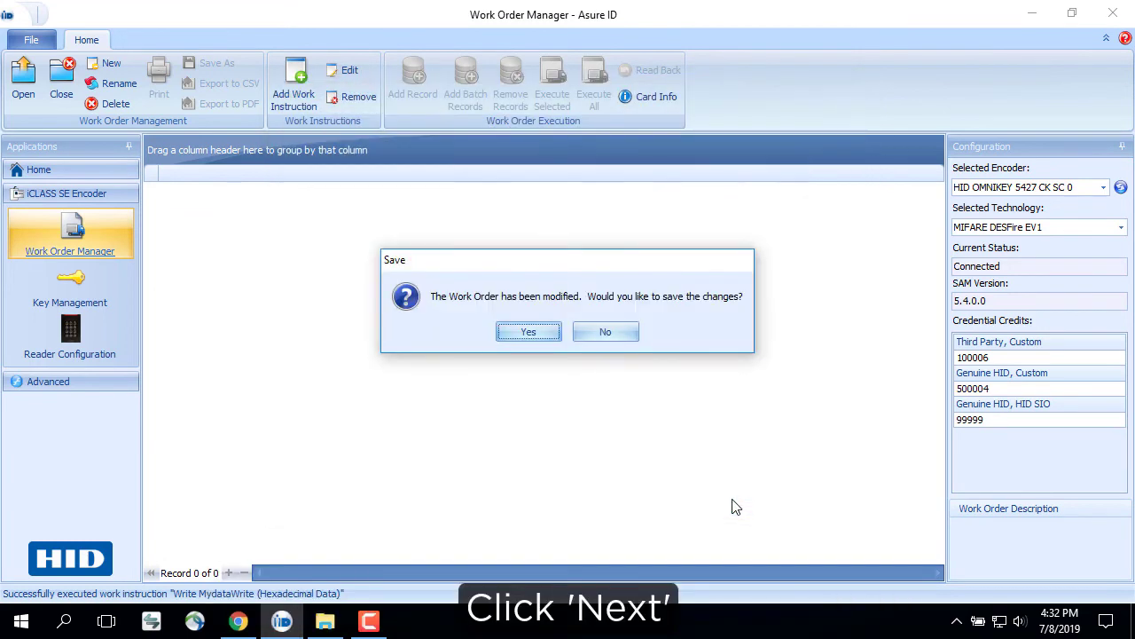
click(530, 332)
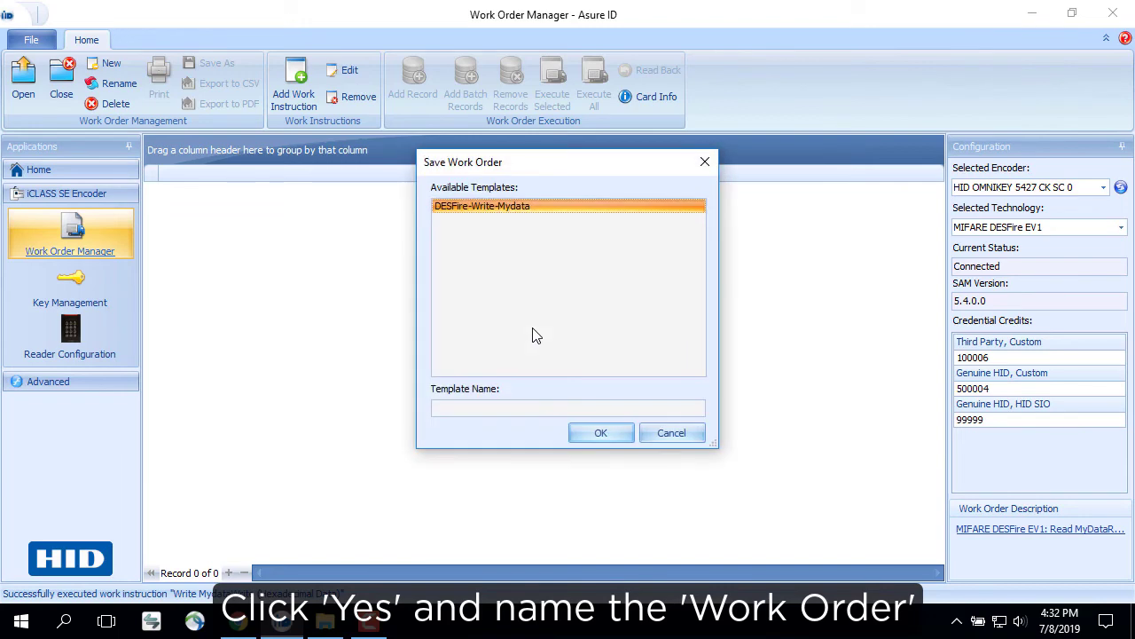
click(505, 406)
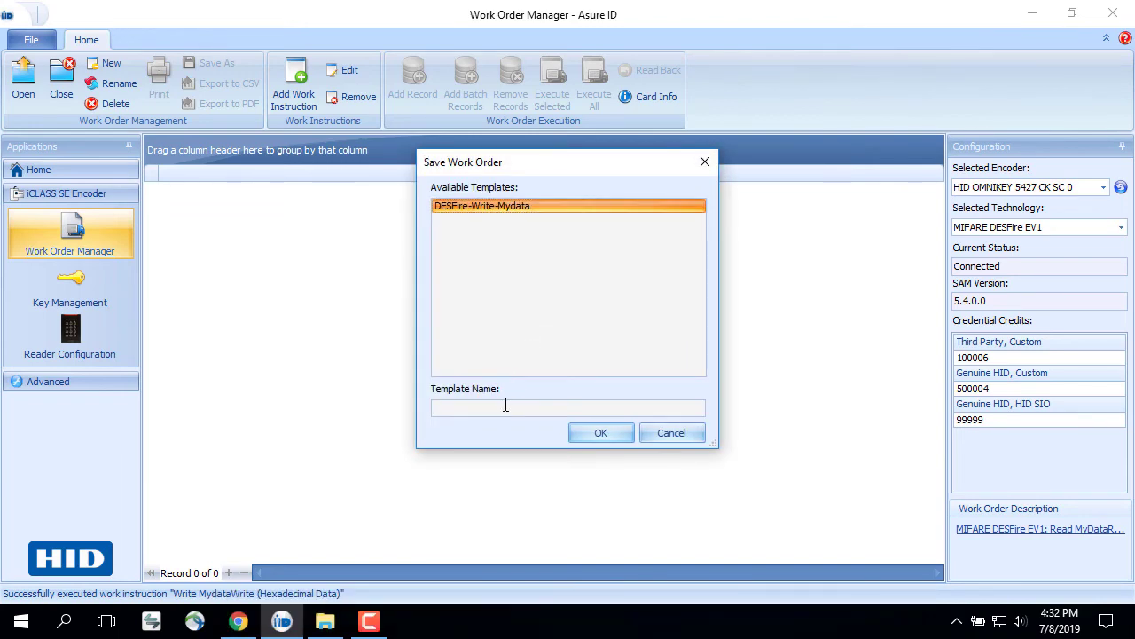
text(DESF)
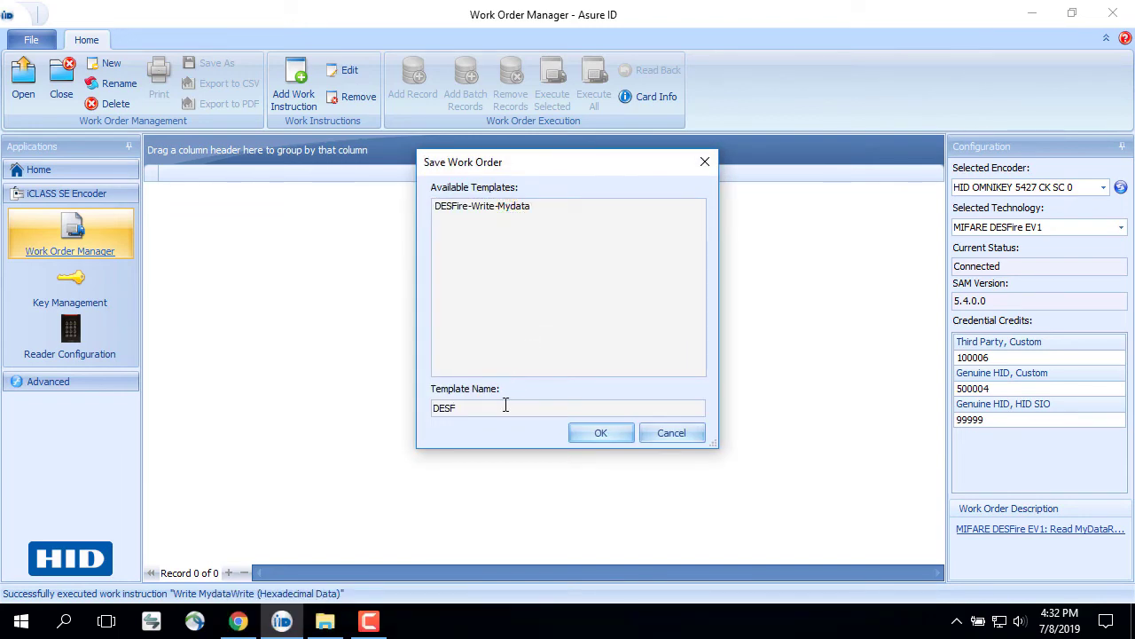
text(ire-Read-Mydata)
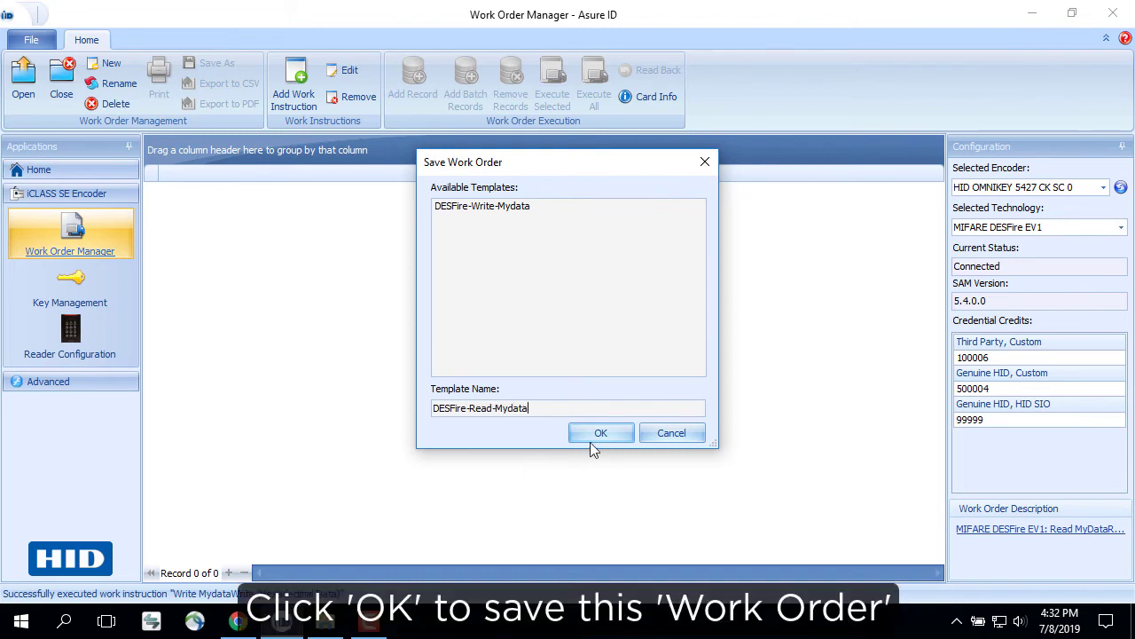
click(600, 432)
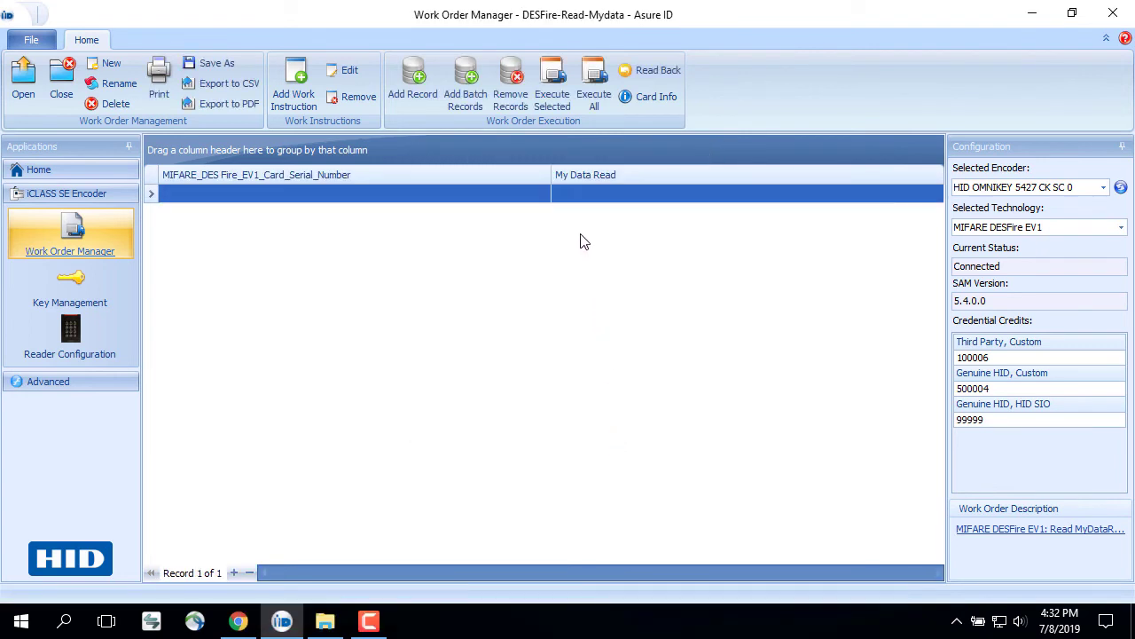
click(544, 99)
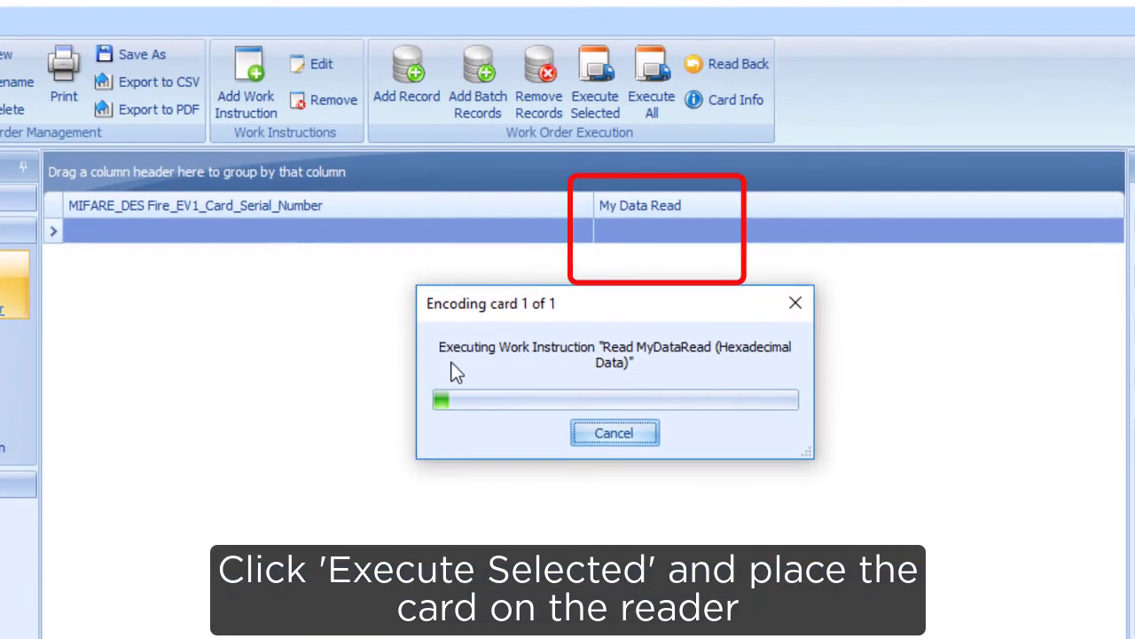